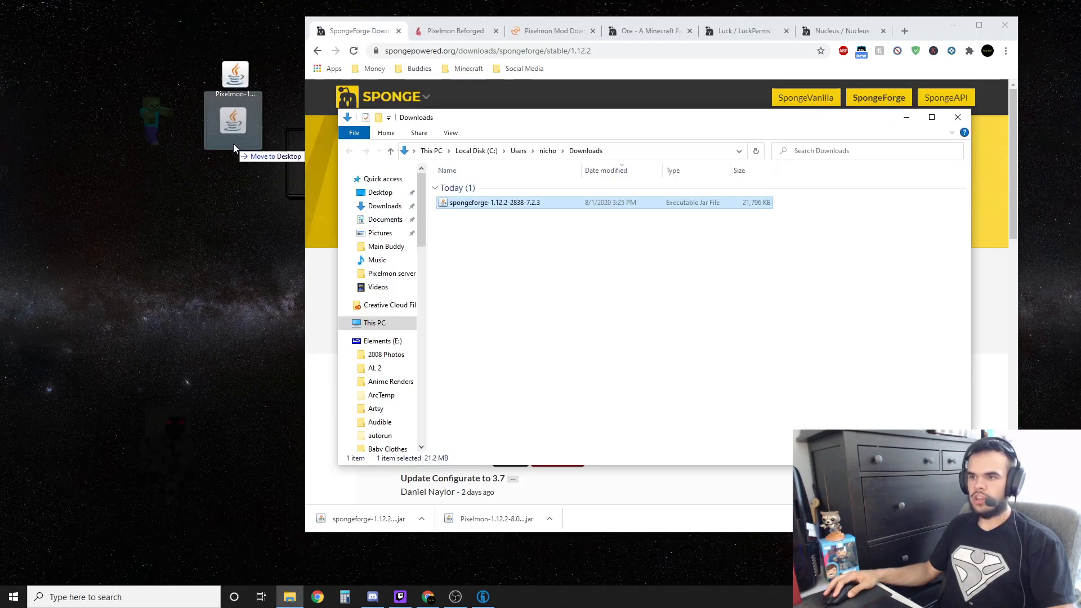
# Step: Move the spongeforge-1.12.2-2838-7.2.3 file from Downloads to the desktop and close the Downloads window
pyautogui.moveTo(234, 144); pyautogui.dragTo(233, 144)
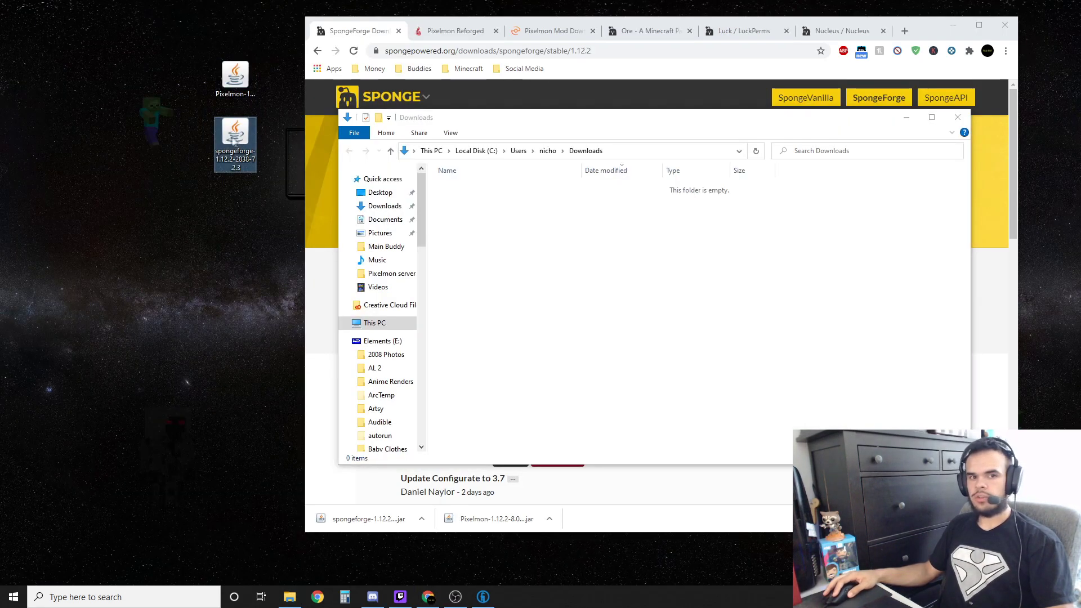
pyautogui.click(127, 180)
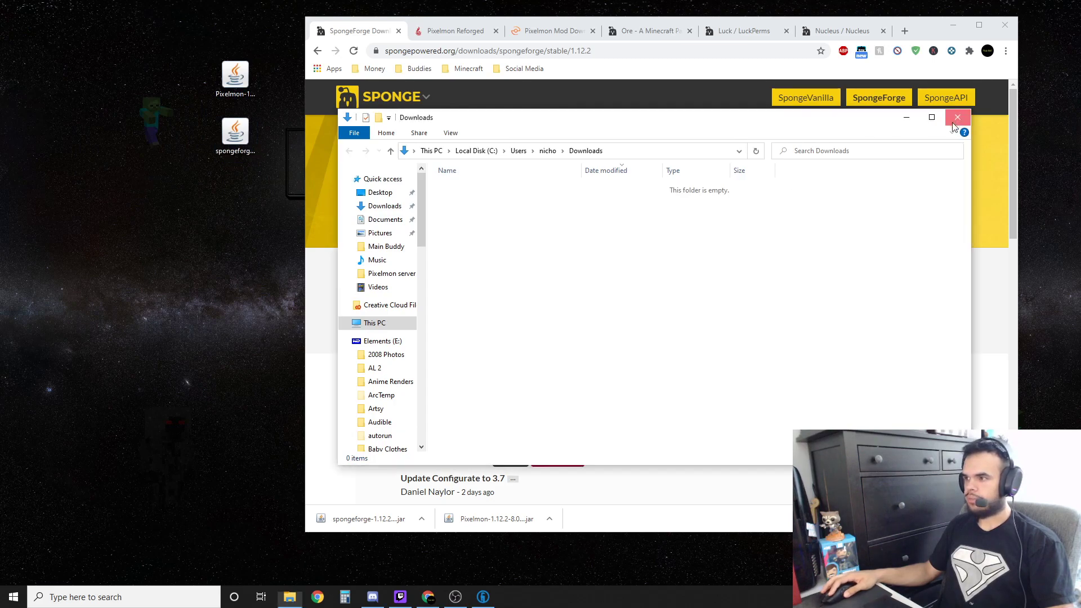
pyautogui.click(958, 117)
# Step: Open the Minecraft Forge 1.12.2 downloads page in the maximized browser and download the latest installer
pyautogui.doubleClick(916, 30)
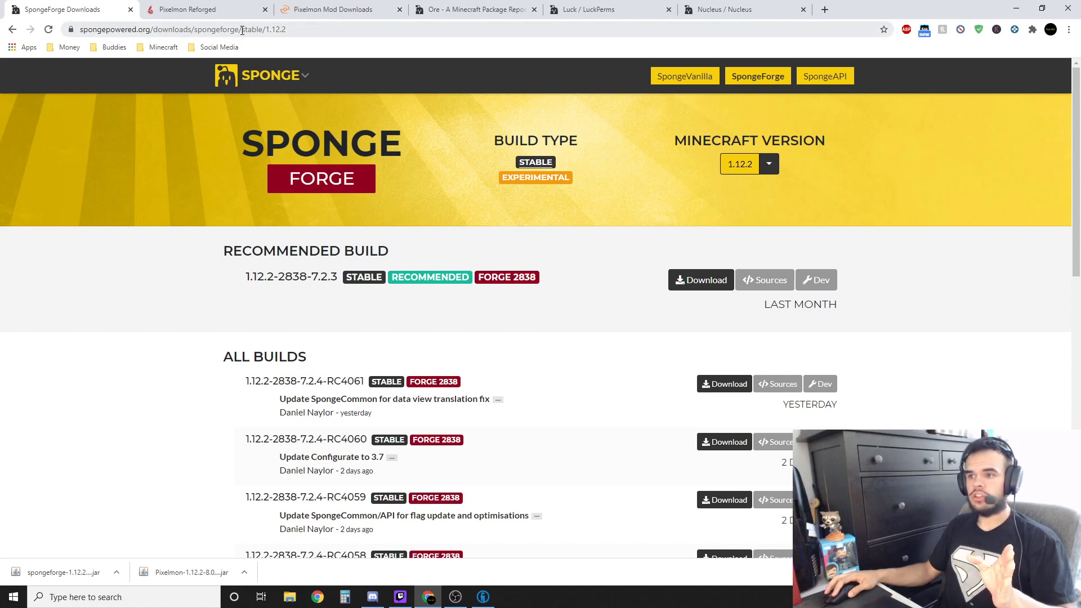
pyautogui.click(285, 31)
pyautogui.hotkey('ctrl', 'a')
pyautogui.write('forge')
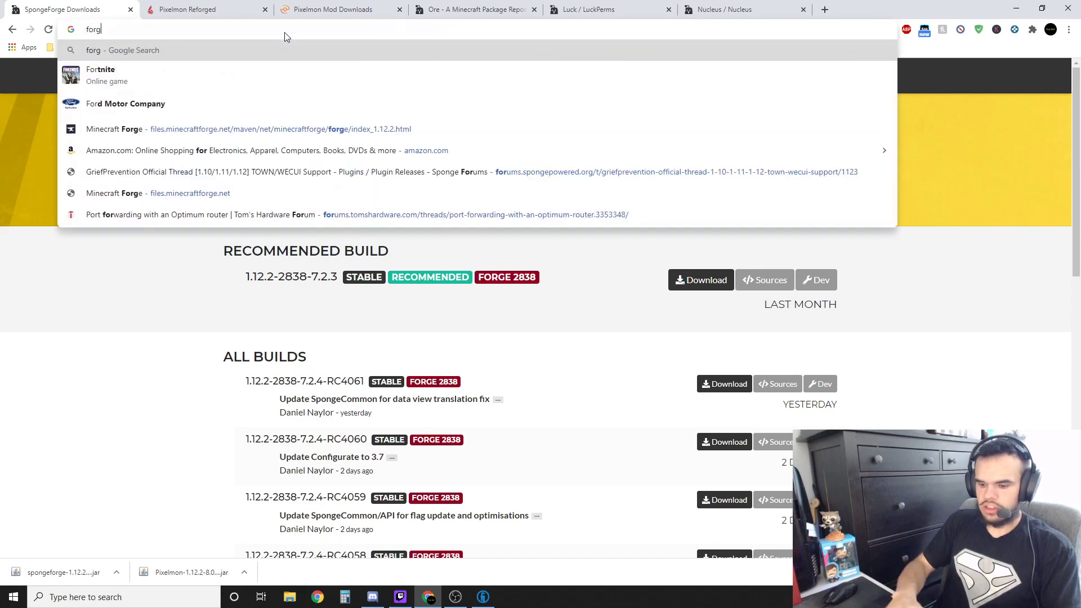
pyautogui.click(220, 216)
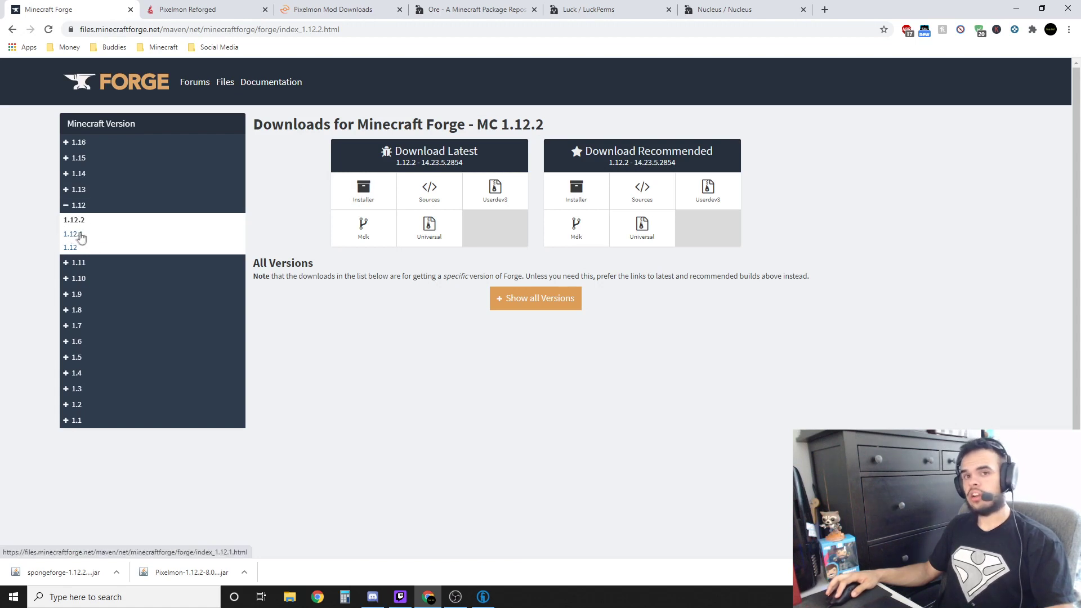
pyautogui.click(362, 196)
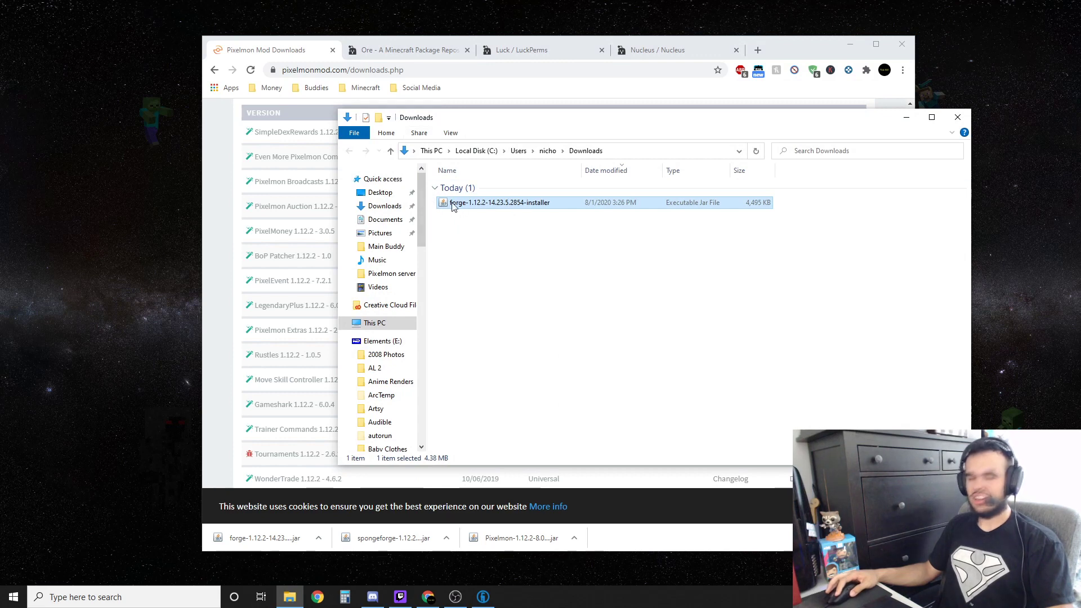
# Step: Move the forge-1.12.2-14.23.5.2854-installer file from Downloads to the desktop and clear the open windows away
pyautogui.moveTo(452, 207); pyautogui.dragTo(130, 246)
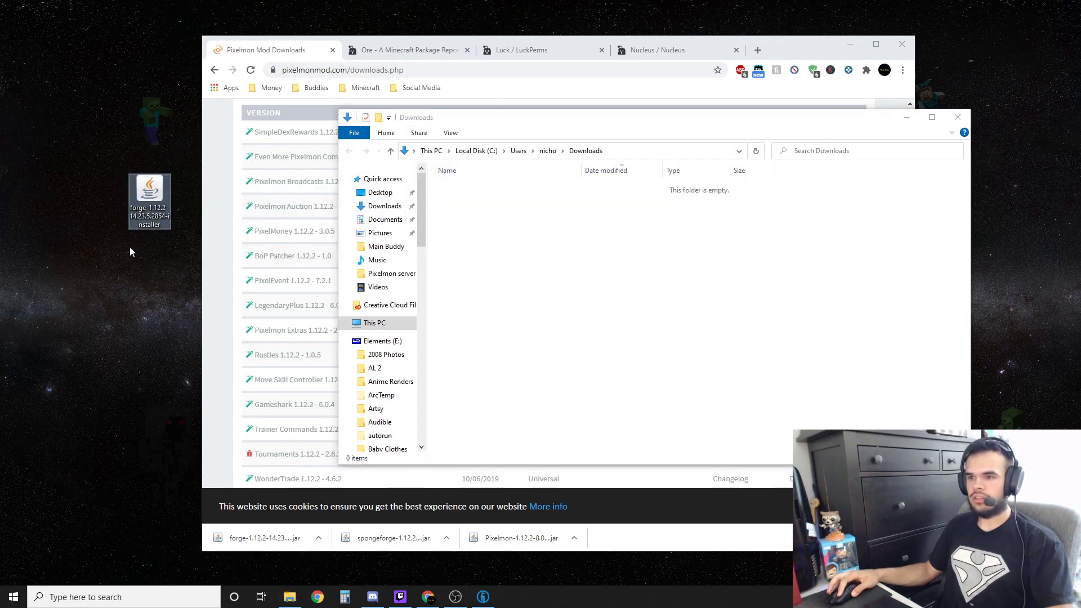
pyautogui.click(958, 117)
pyautogui.click(850, 45)
# Step: Launch the Forge installer, choose Install server, and set the target directory to the desktop's Sponge Server folder
pyautogui.click(163, 205)
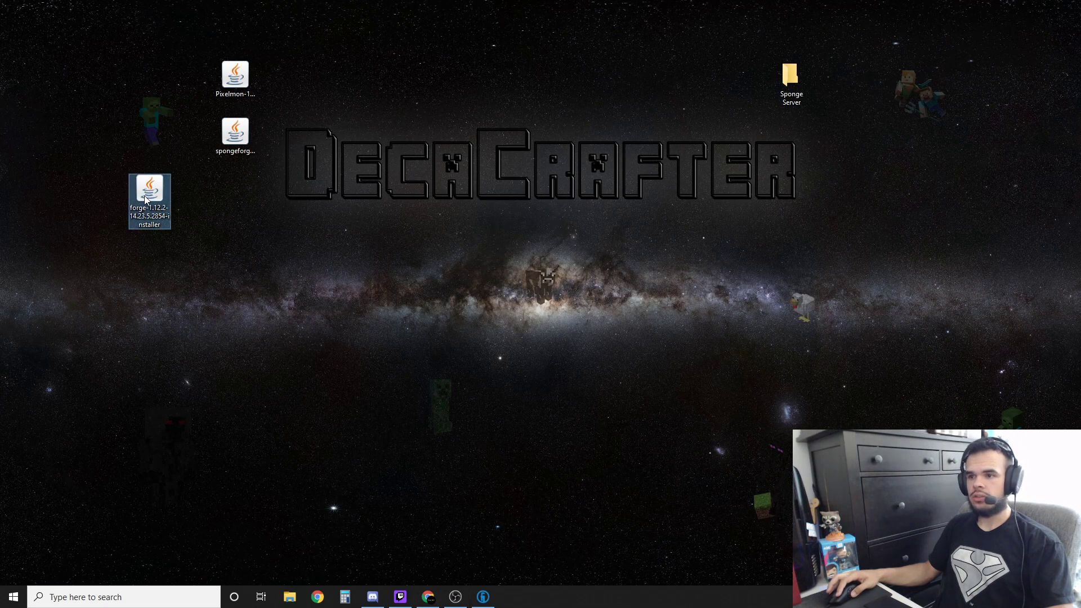
pyautogui.click(515, 311)
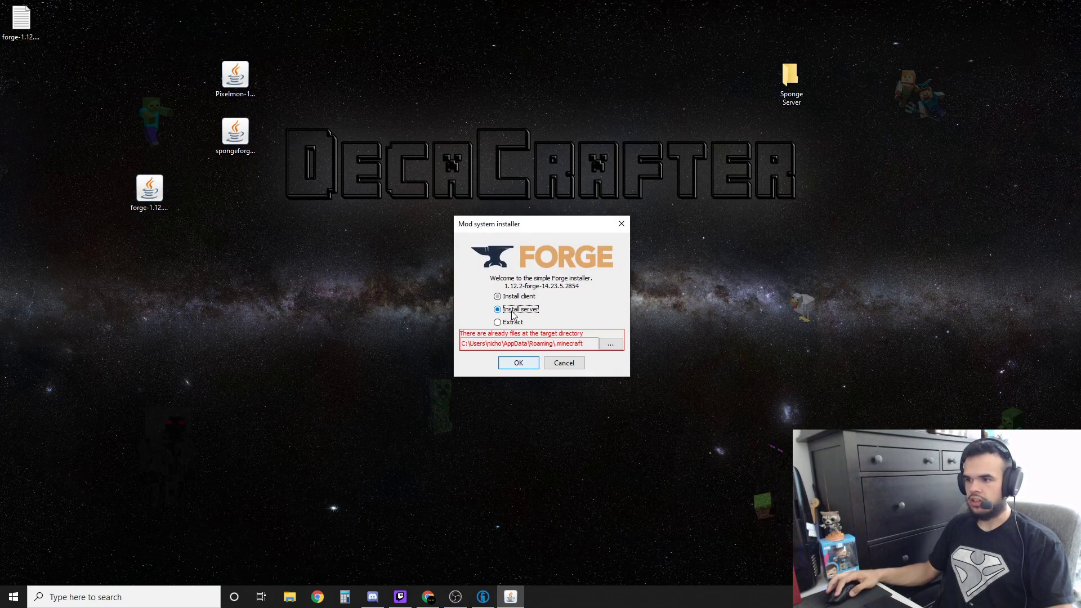
pyautogui.click(608, 344)
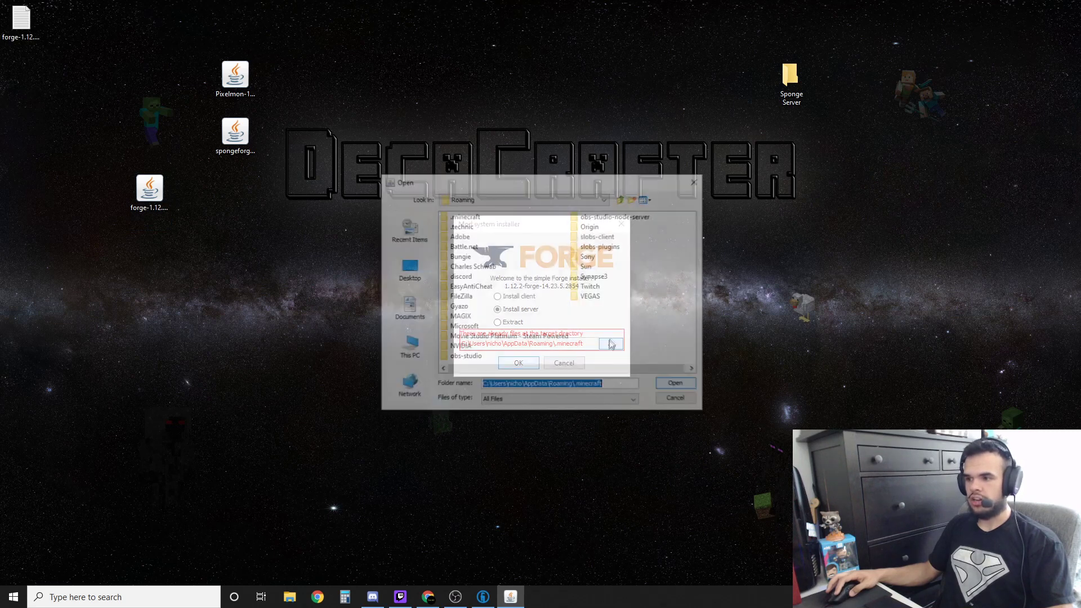
pyautogui.click(412, 280)
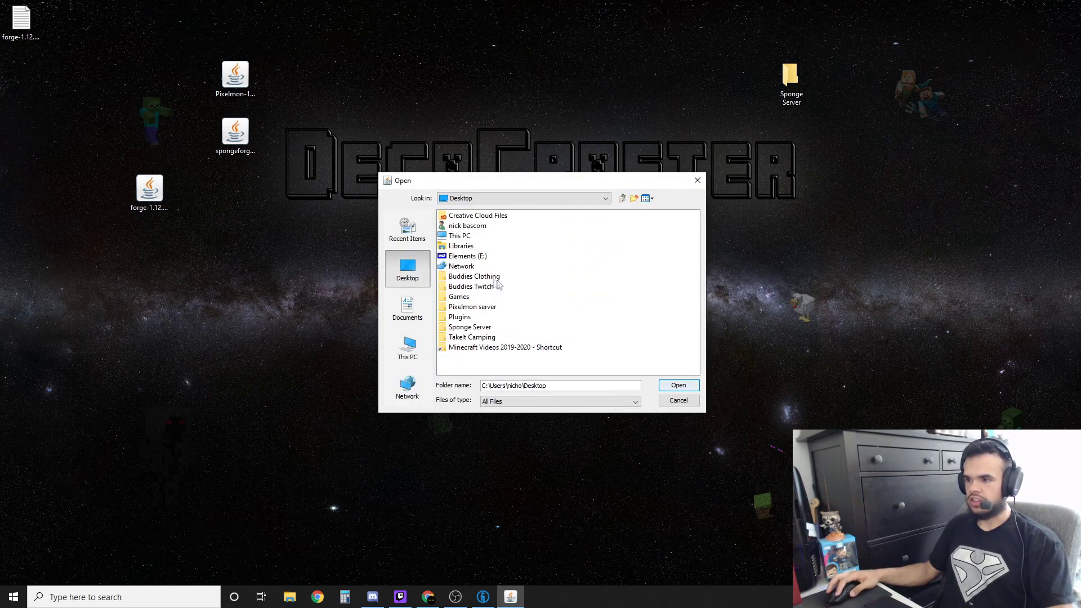
pyautogui.click(467, 329)
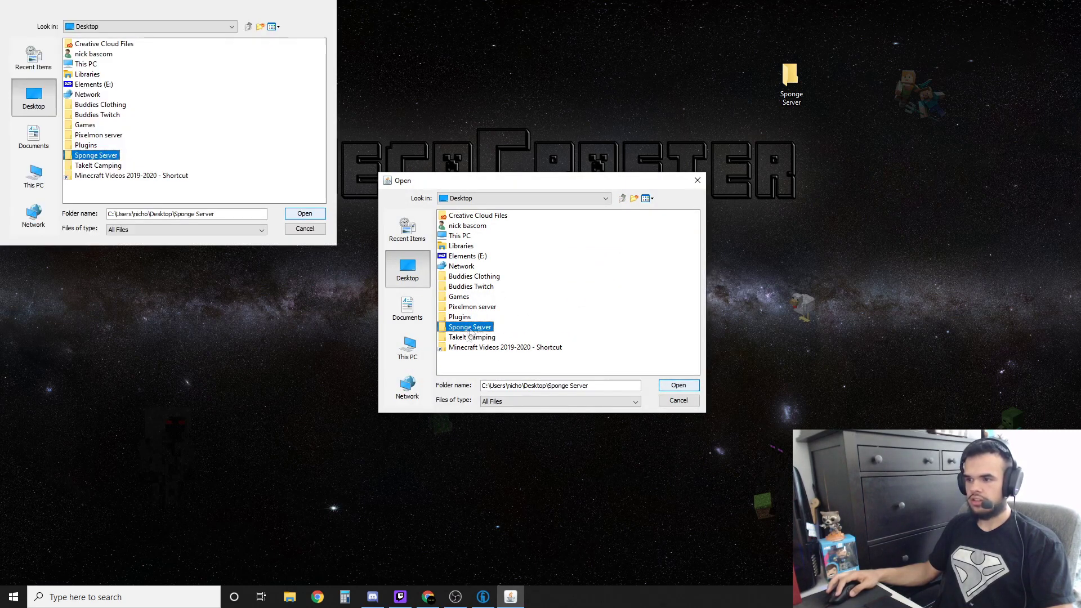
pyautogui.click(677, 387)
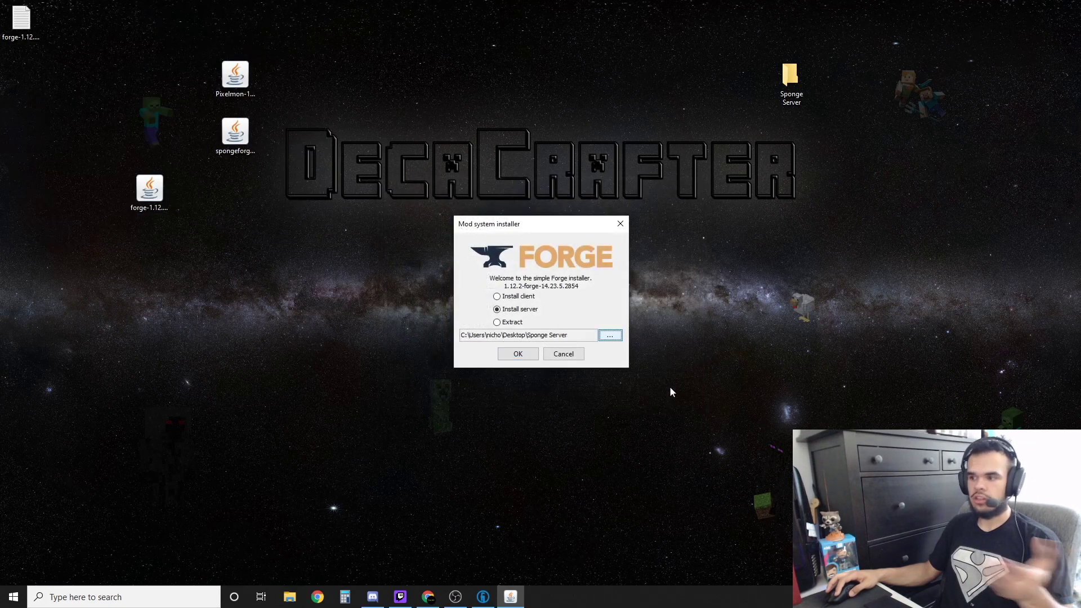
# Step: Run the Forge server installation to completion and delete the installer's log file from the desktop
pyautogui.click(516, 354)
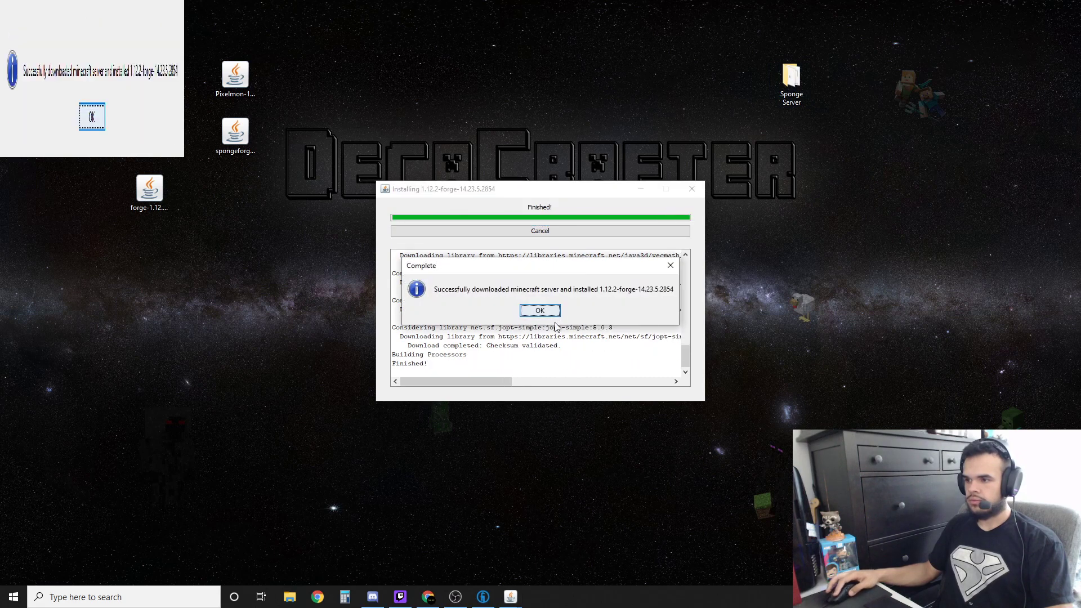
pyautogui.click(539, 311)
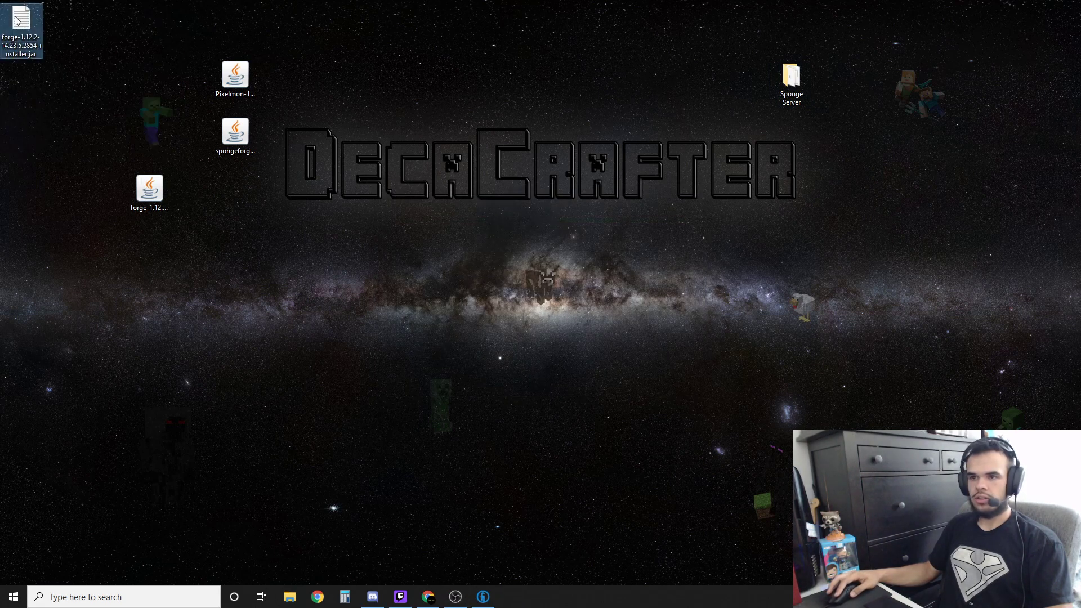
pyautogui.press('Delete')
pyautogui.press('Return')
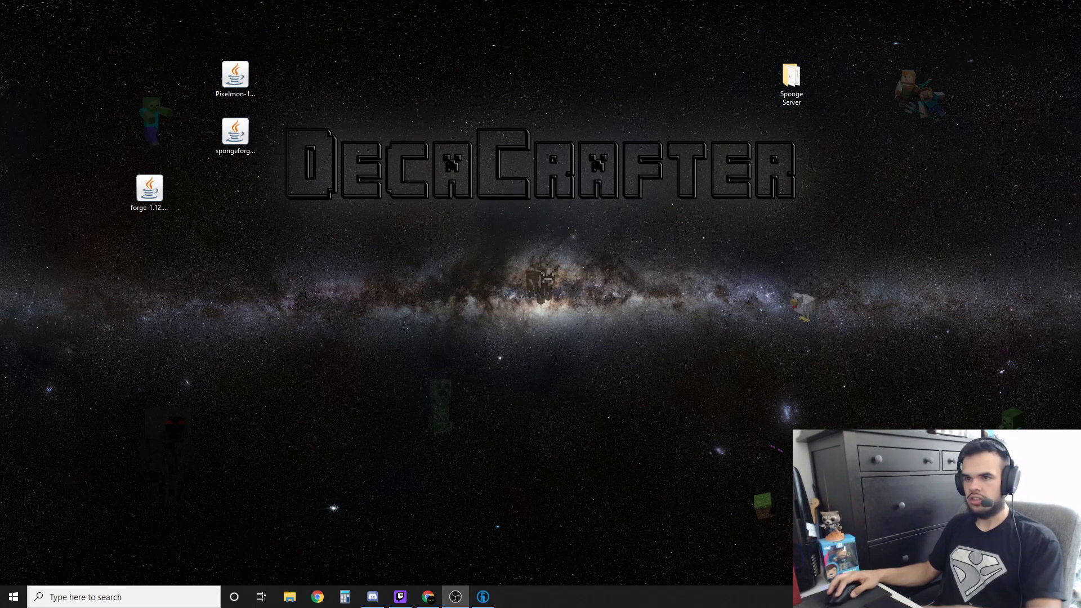
# Step: Rename the forge-1.12.2-14.23.5.2854 file in the Sponge Server folder to server
pyautogui.doubleClick(791, 79)
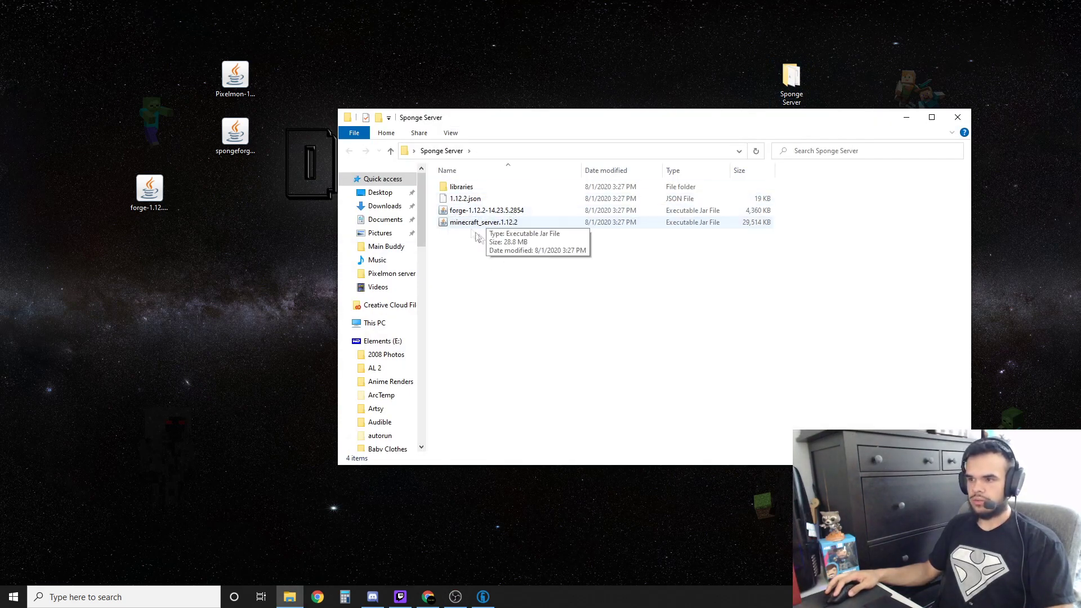
pyautogui.click(464, 213)
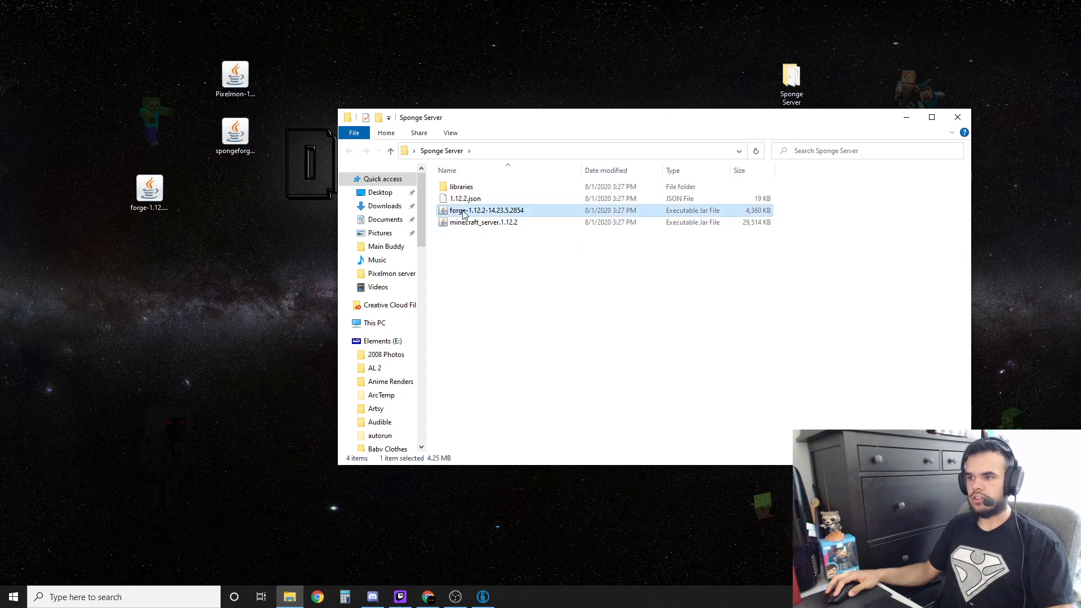
pyautogui.rightClick(463, 213)
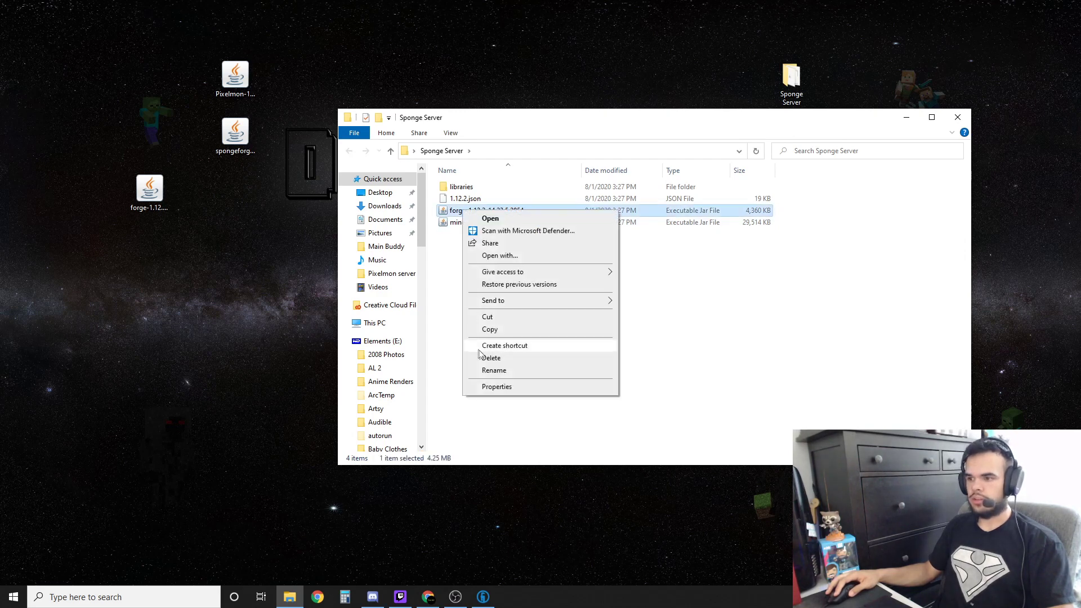
pyautogui.click(487, 365)
pyautogui.write('server')
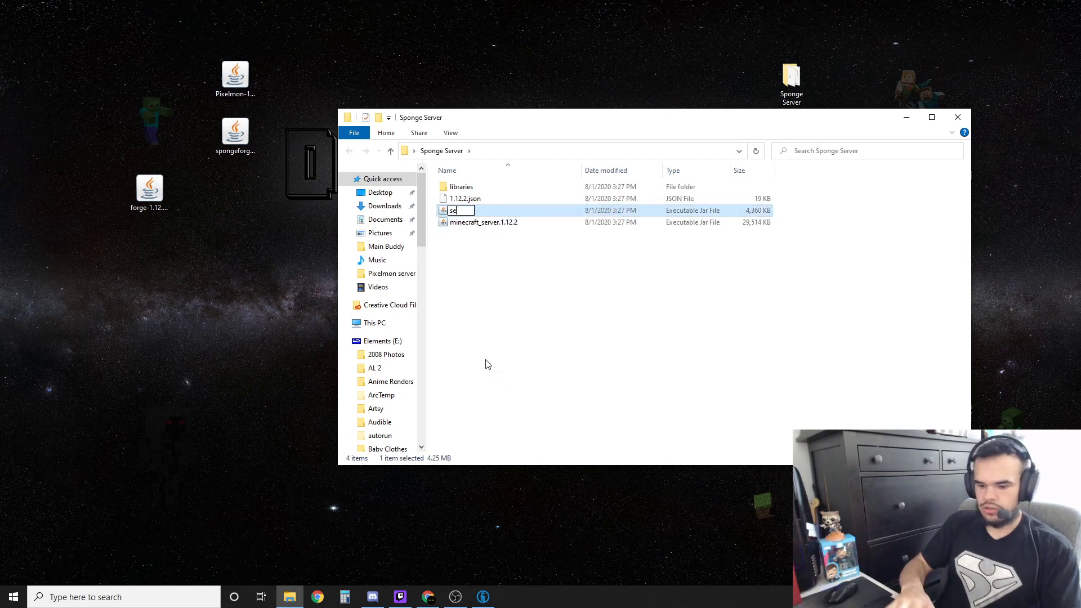
pyautogui.click(487, 365)
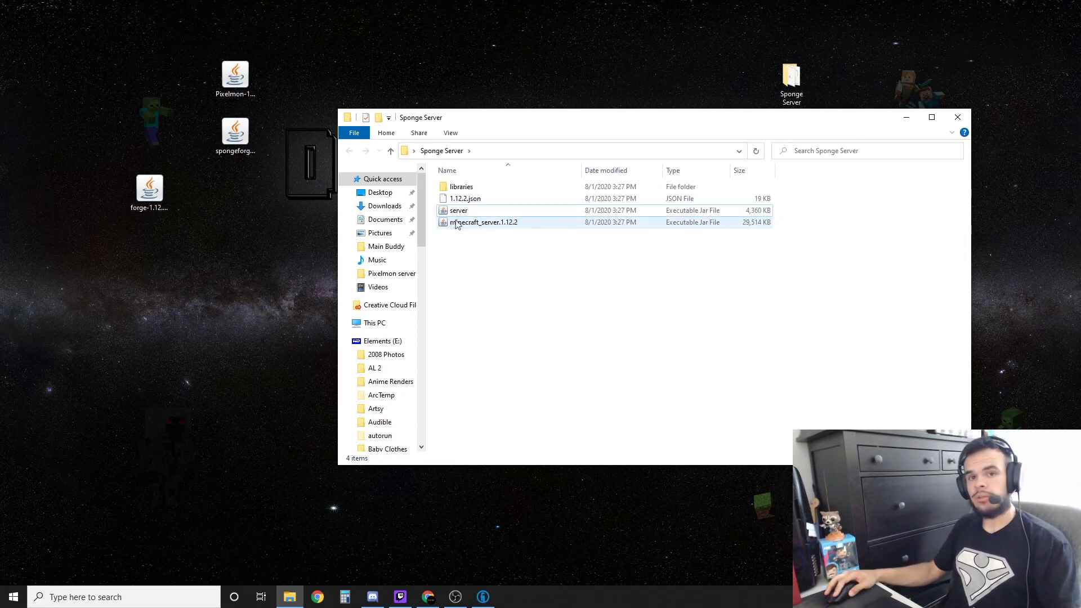
# Step: Bring up the prepared run script in Notepad and shrink its window to uncover the Sponge Server file list
pyautogui.hotkey('alt', 'Tab')
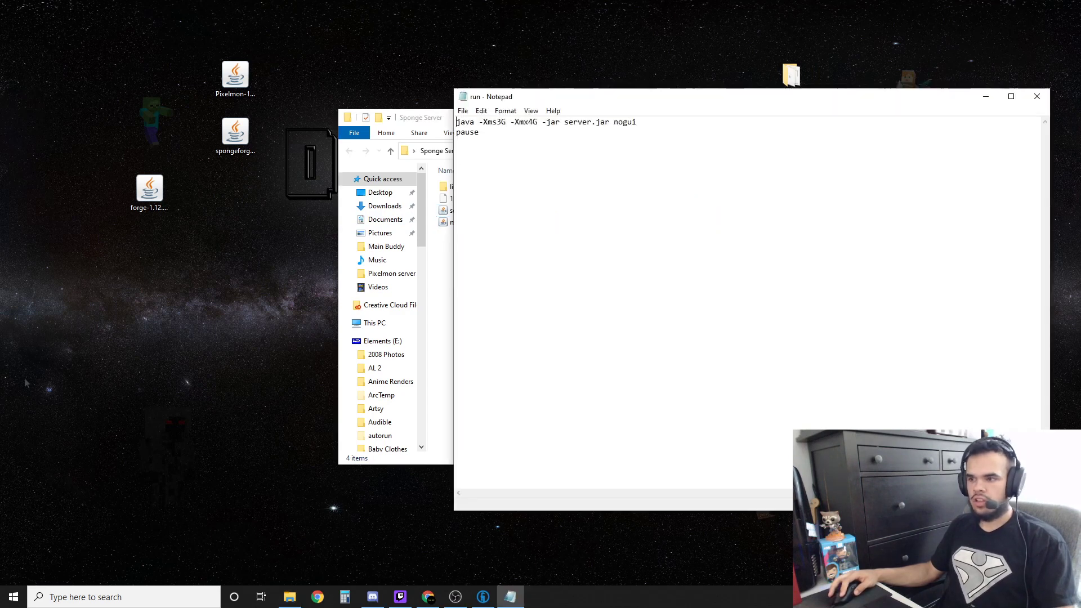
pyautogui.moveTo(637, 98); pyautogui.dragTo(562, 73)
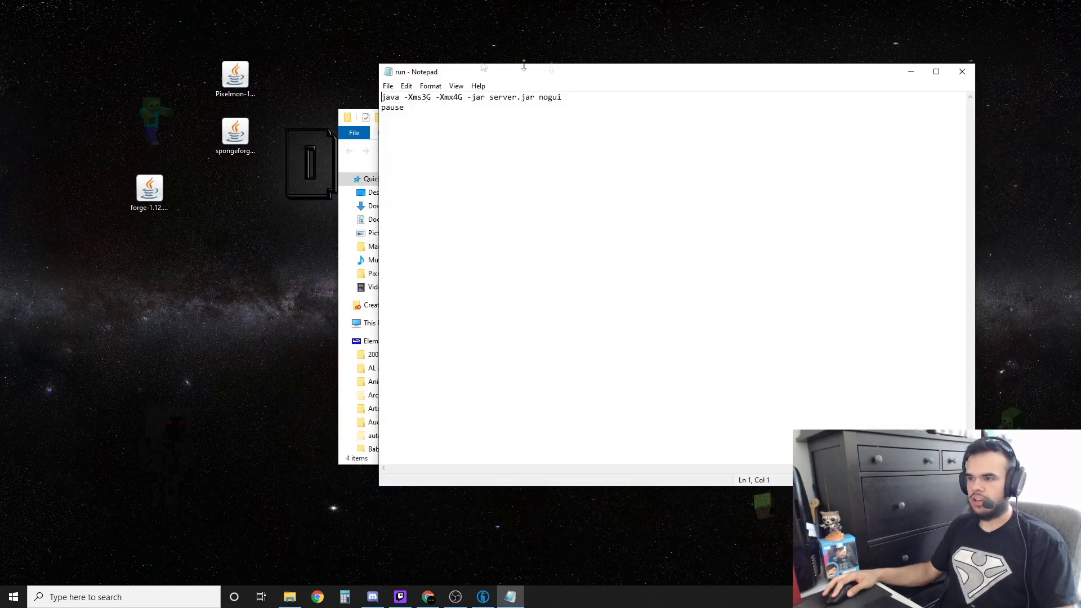
pyautogui.moveTo(378, 62); pyautogui.dragTo(647, 248)
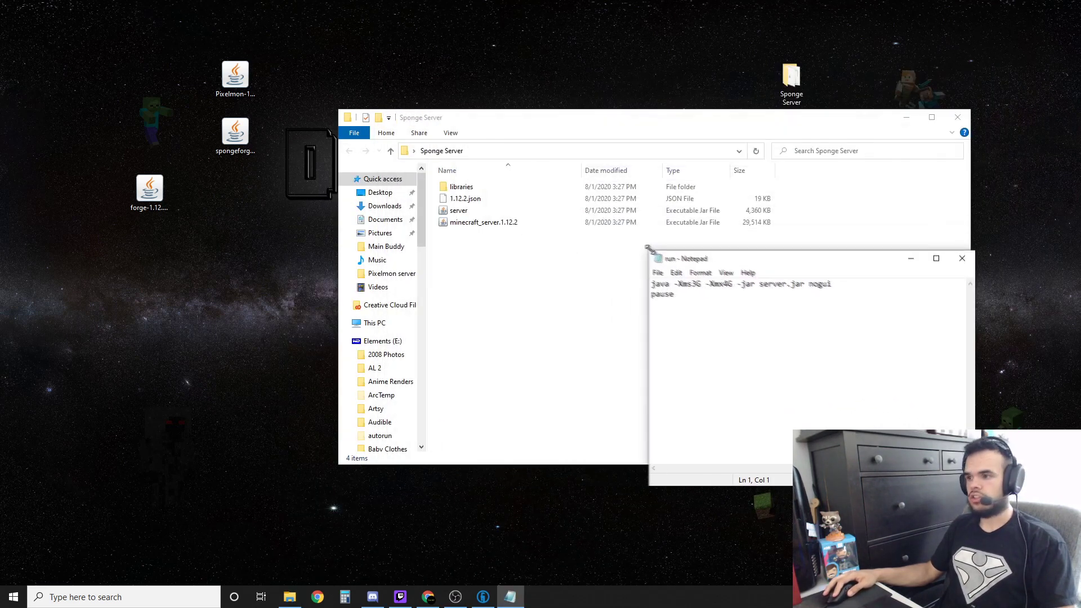
# Step: Create a new text document named run in the Sponge Server folder
pyautogui.rightClick(465, 262)
pyautogui.moveTo(499, 394)
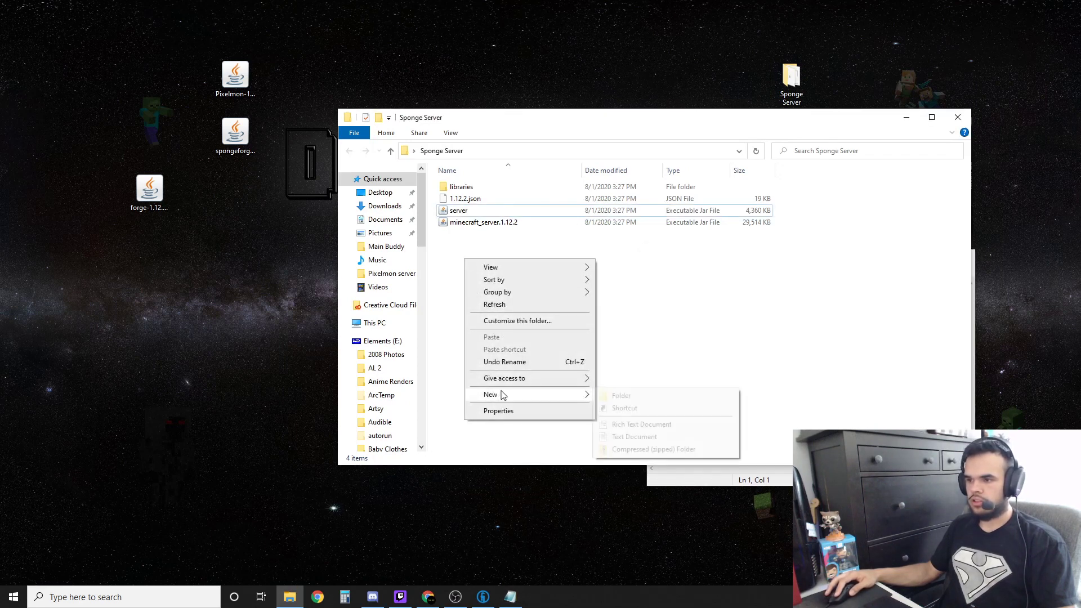
pyautogui.click(607, 435)
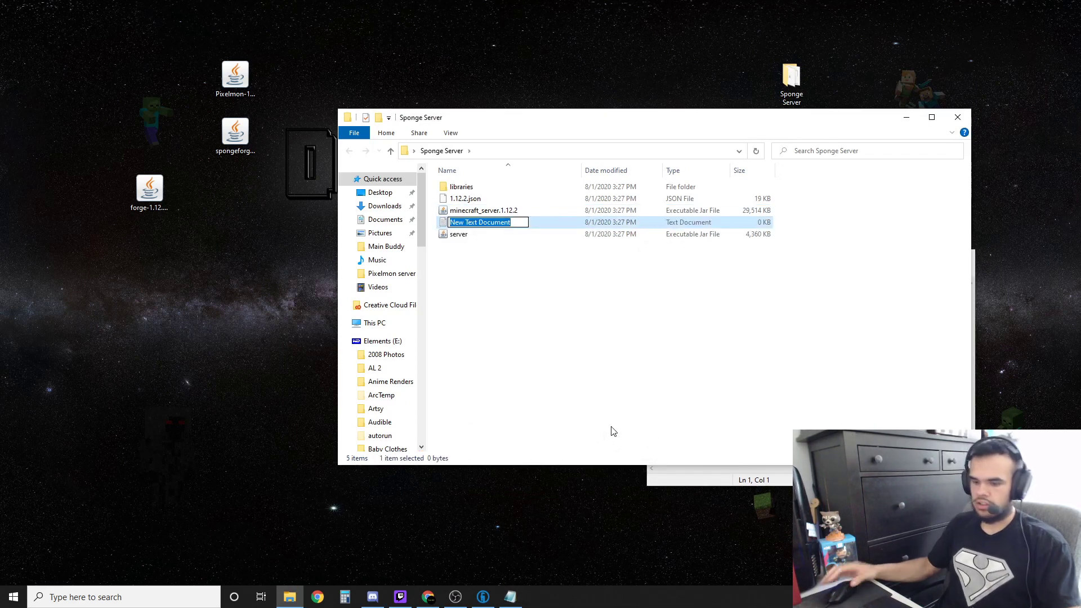
pyautogui.write('run')
pyautogui.press('Return')
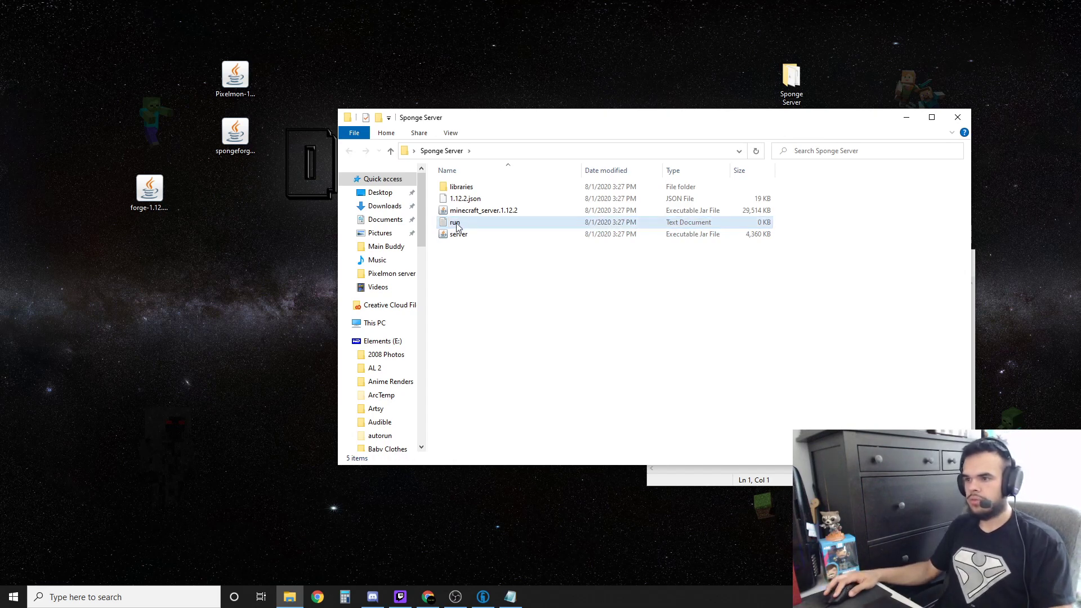
# Step: Copy the prepared script "java -Xms3G -Xmx4G -jar server.jar nogui" and "pause" into the new run text document
pyautogui.doubleClick(456, 223)
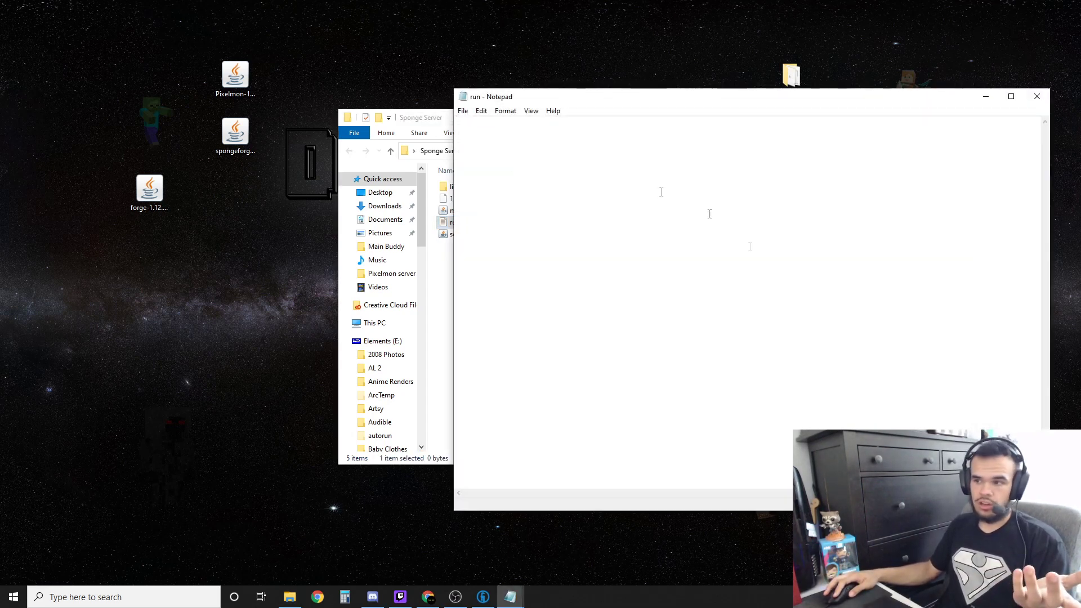
pyautogui.moveTo(708, 99); pyautogui.dragTo(441, 44)
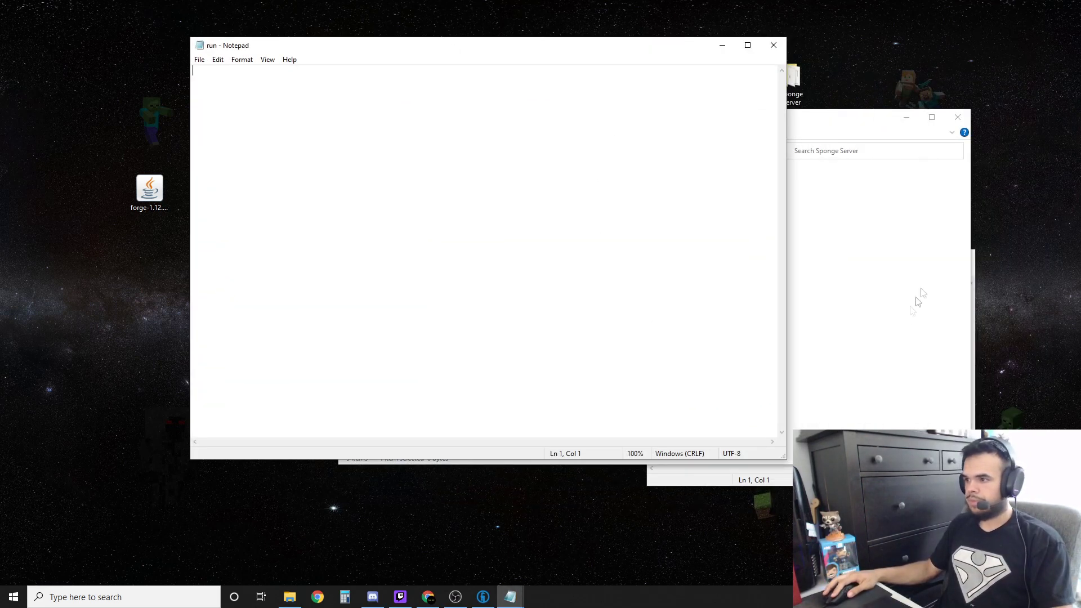
pyautogui.click(784, 468)
pyautogui.click(687, 323)
pyautogui.hotkey('ctrl', 'a')
pyautogui.hotkey('ctrl', 'c')
pyautogui.click(270, 163)
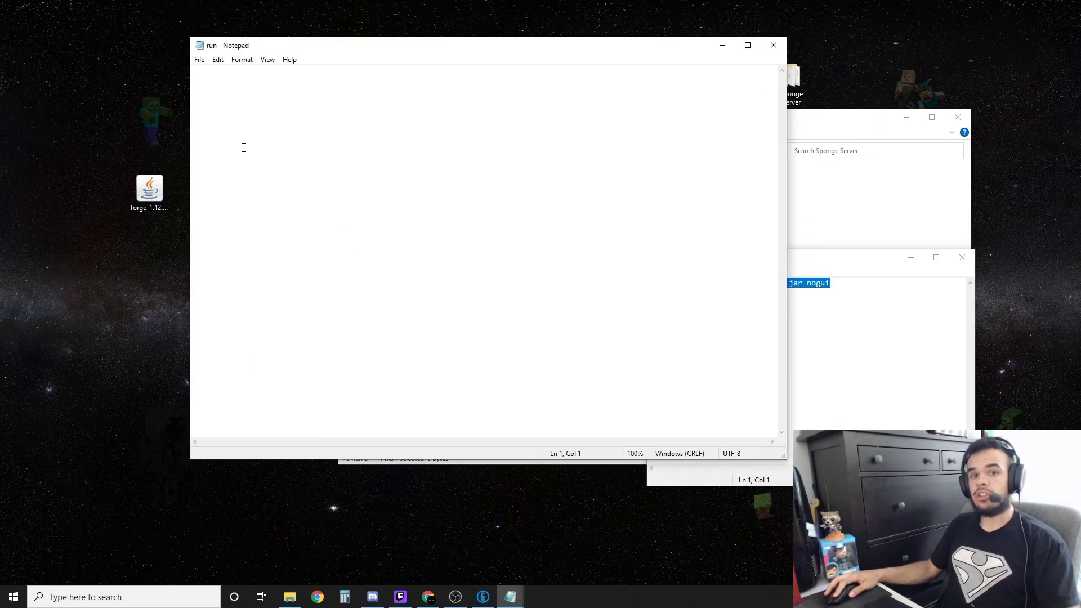
pyautogui.hotkey('ctrl', 'v')
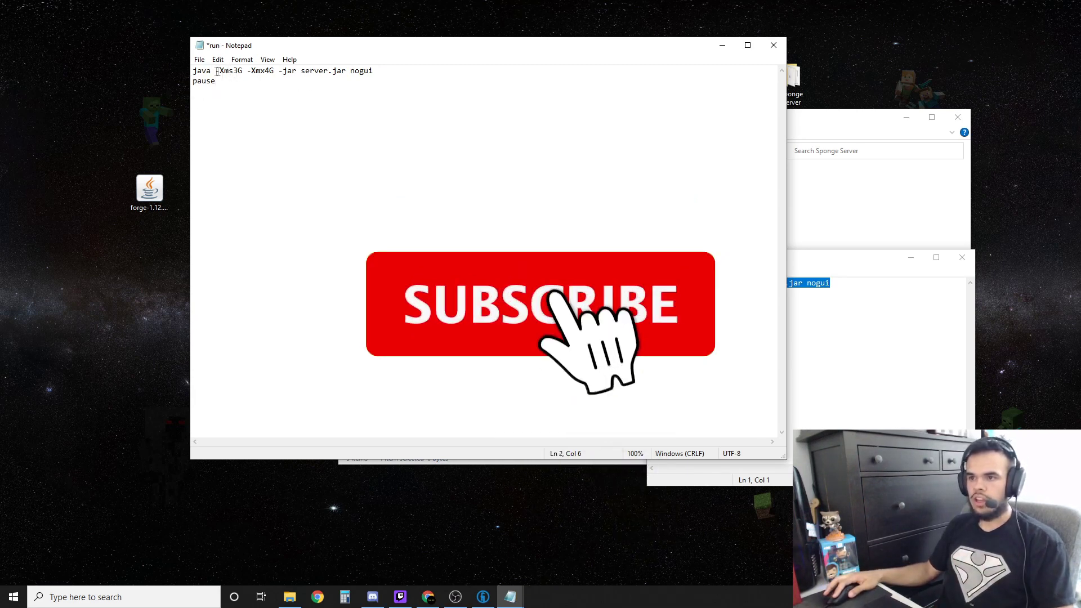
# Step: Save the startup script as run.bat in the Sponge Server folder and close both Notepad windows
pyautogui.moveTo(300, 74); pyautogui.dragTo(526, 280)
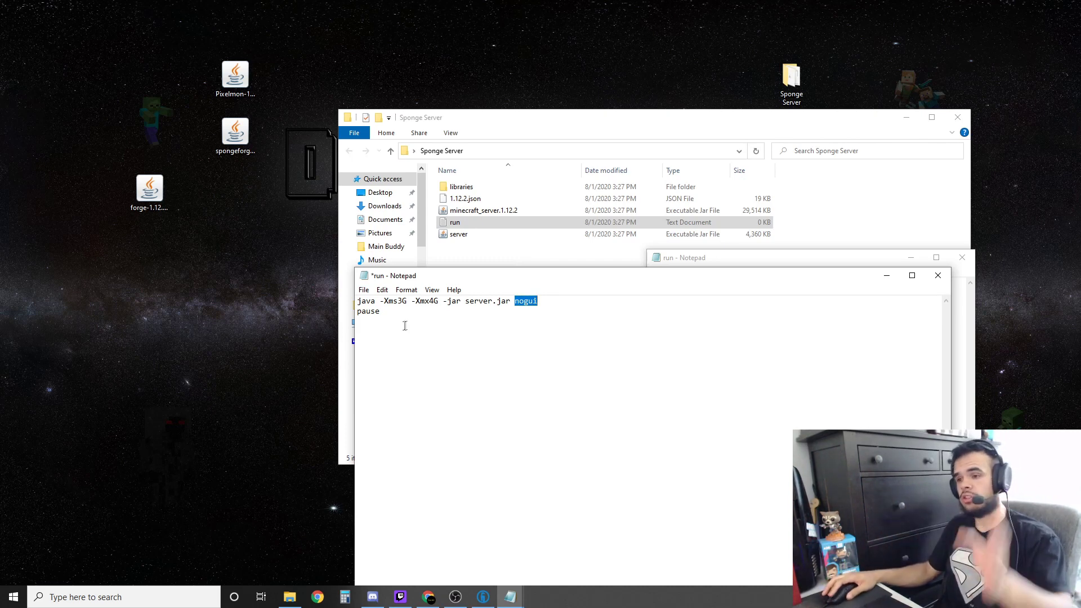
pyautogui.moveTo(390, 314); pyautogui.dragTo(346, 319)
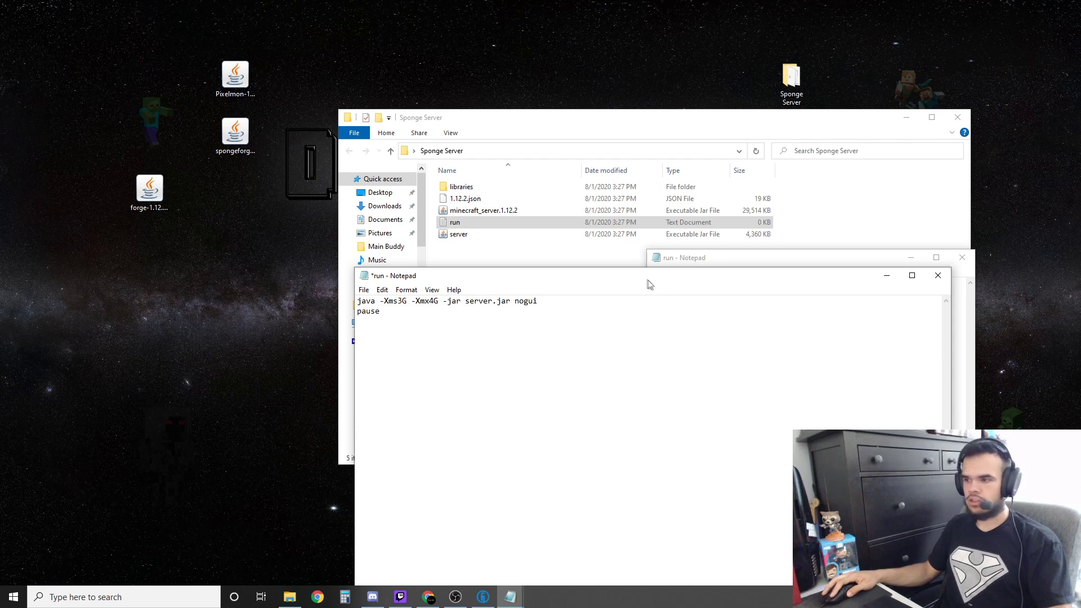
pyautogui.moveTo(646, 276); pyautogui.dragTo(610, 88)
pyautogui.click(327, 102)
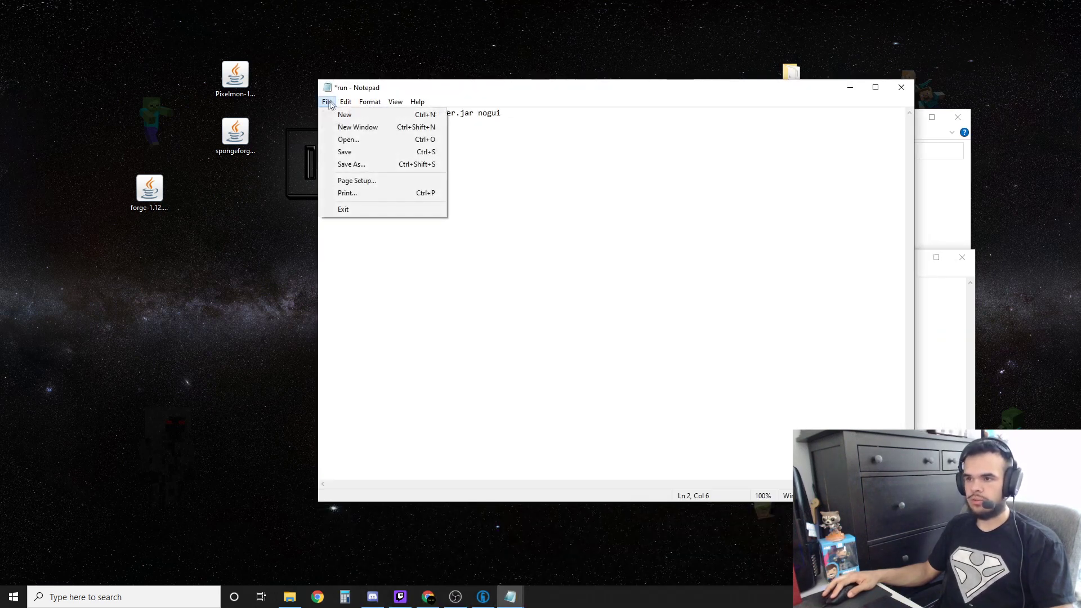
pyautogui.click(360, 163)
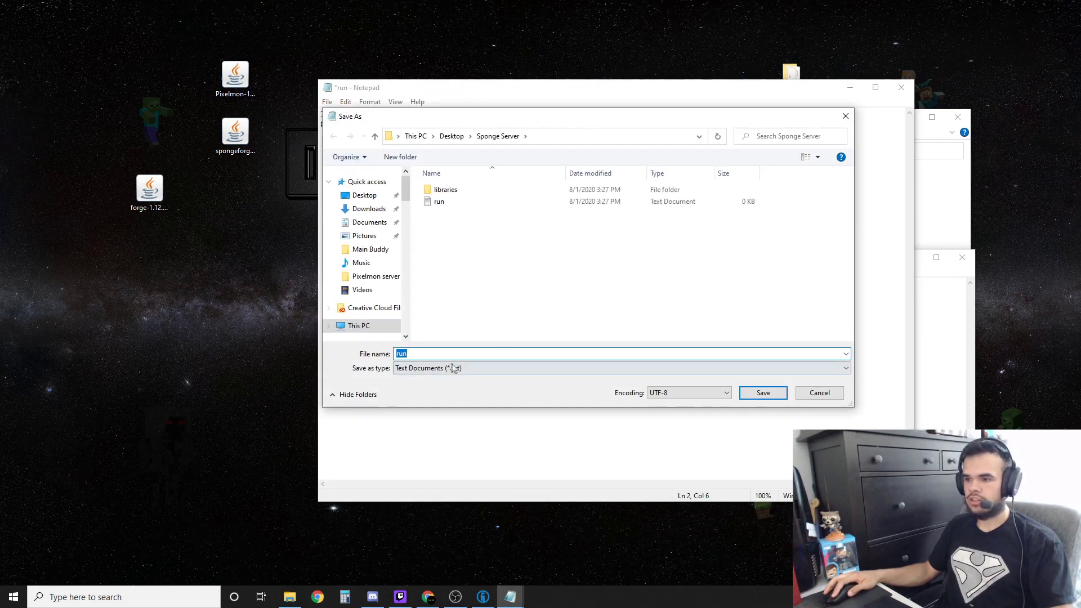
pyautogui.write('run.')
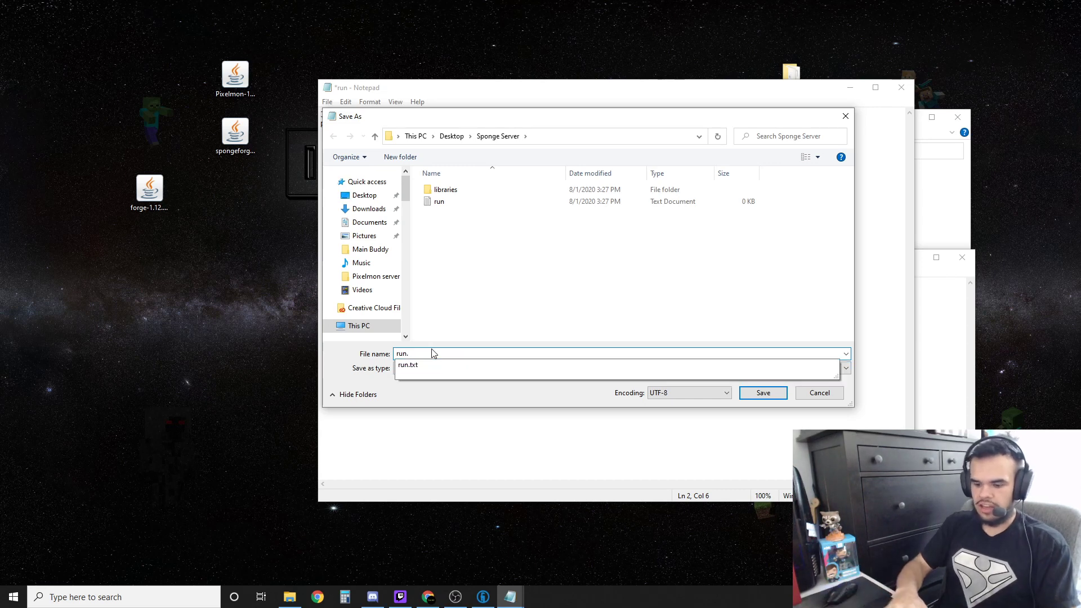
pyautogui.write('bat')
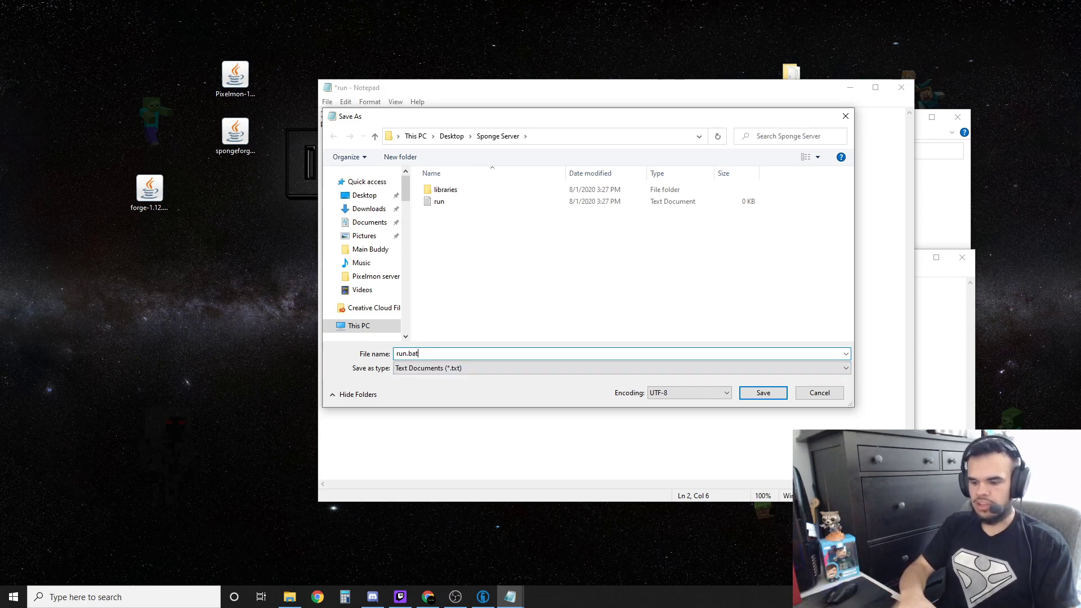
pyautogui.click(762, 394)
pyautogui.click(901, 87)
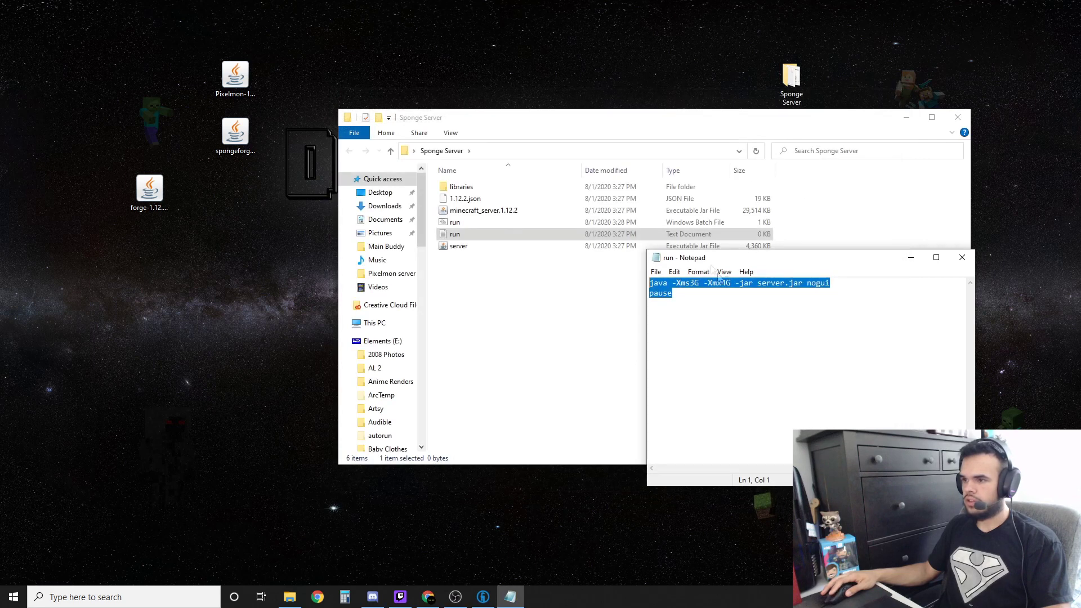
pyautogui.click(961, 258)
# Step: Run the run batch file to generate the initial server files, and dismiss the paused console
pyautogui.click(453, 223)
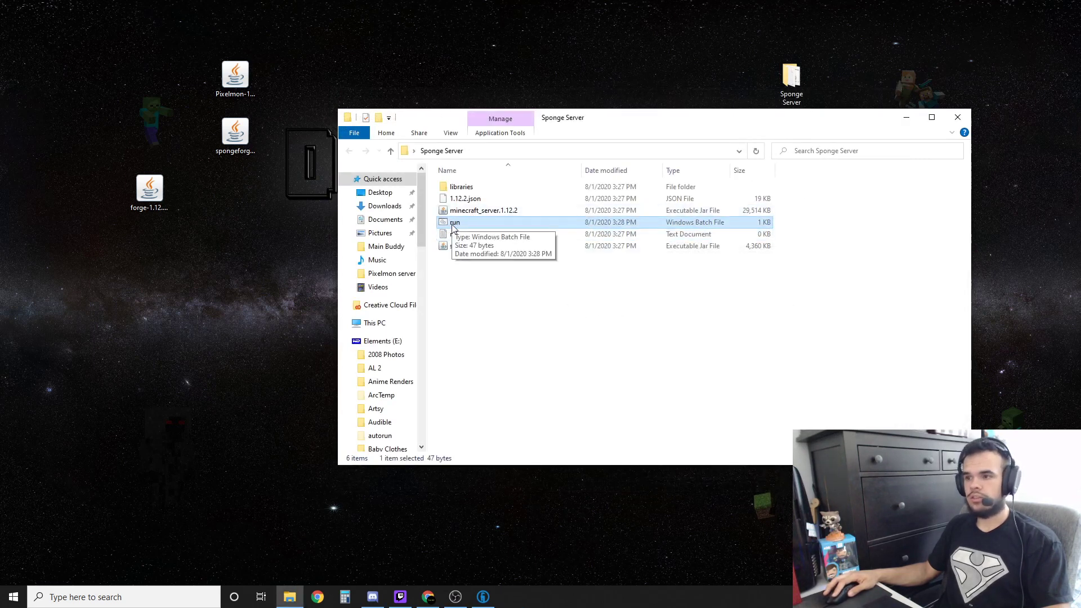
pyautogui.doubleClick(453, 224)
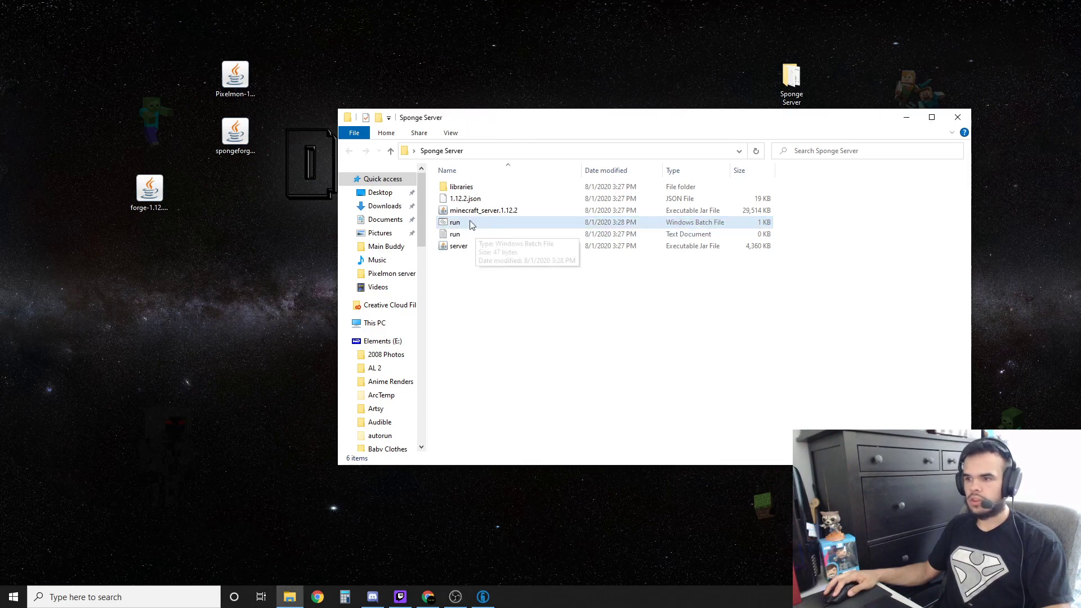
pyautogui.doubleClick(449, 225)
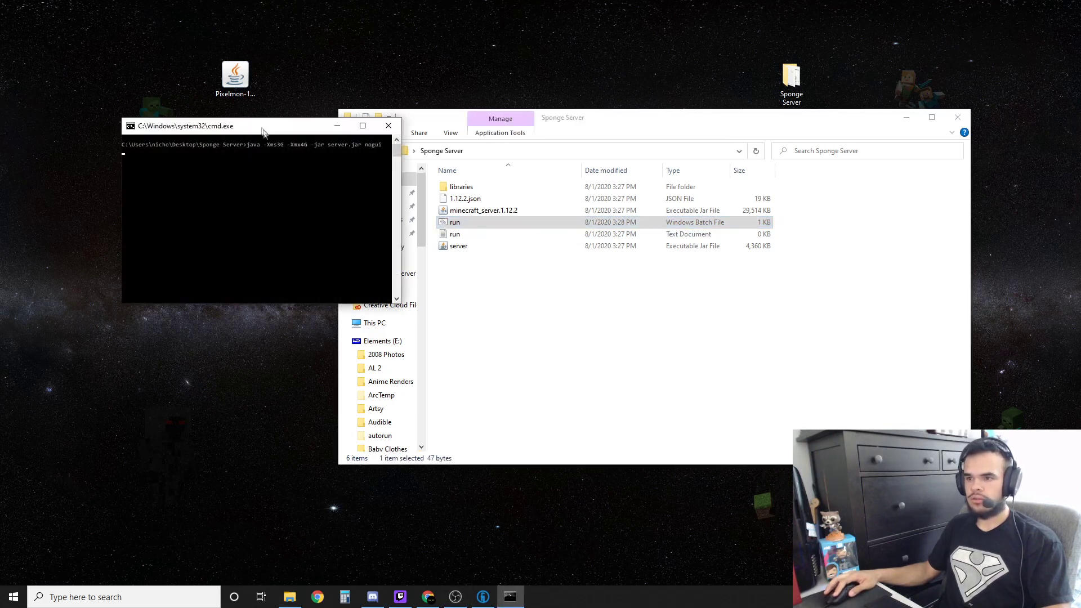
pyautogui.moveTo(261, 130); pyautogui.dragTo(392, 229)
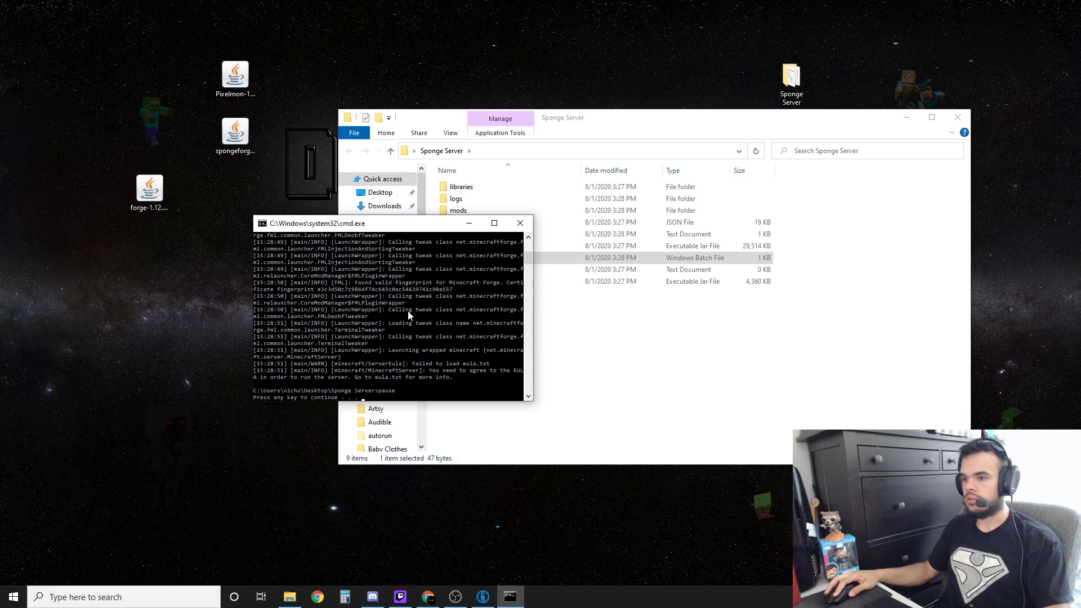
pyautogui.press('Return')
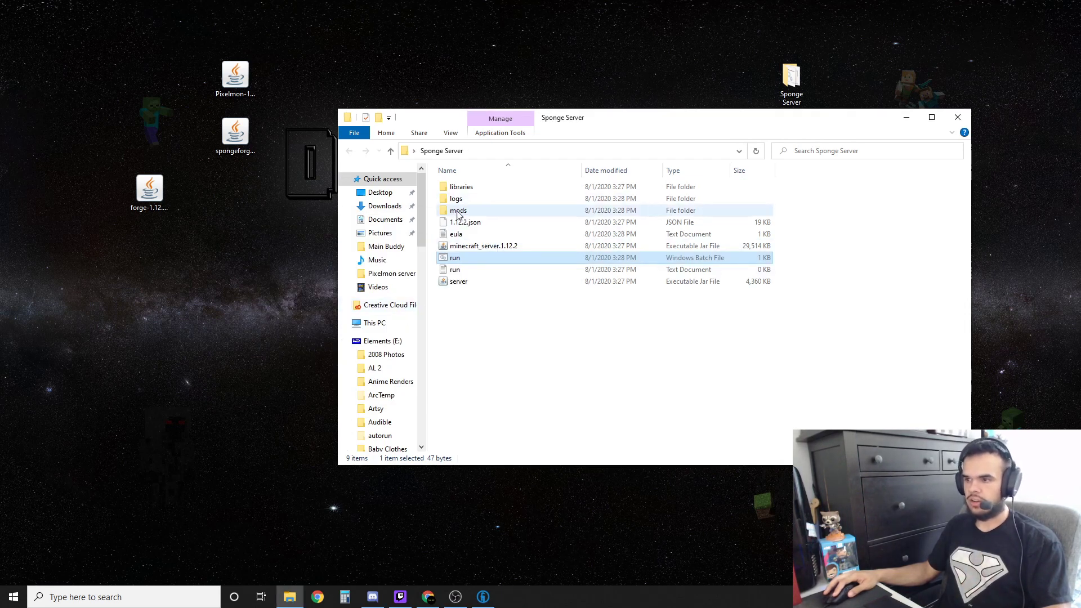
# Step: Move the spongeforge and Pixelmon jar files from the desktop into the Sponge Server mods folder
pyautogui.doubleClick(459, 211)
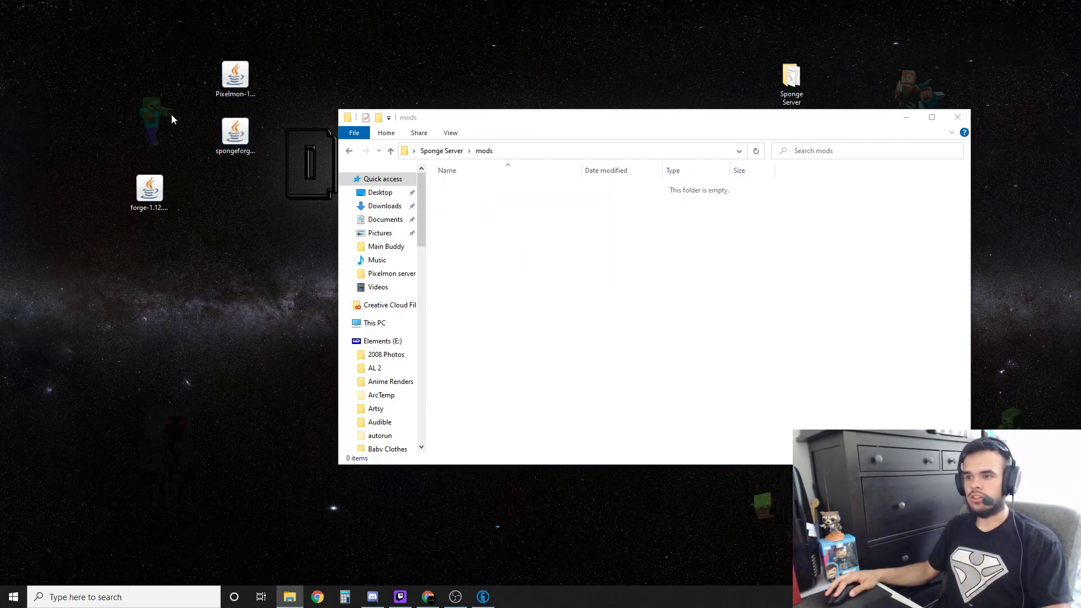
pyautogui.moveTo(236, 133); pyautogui.dragTo(549, 264)
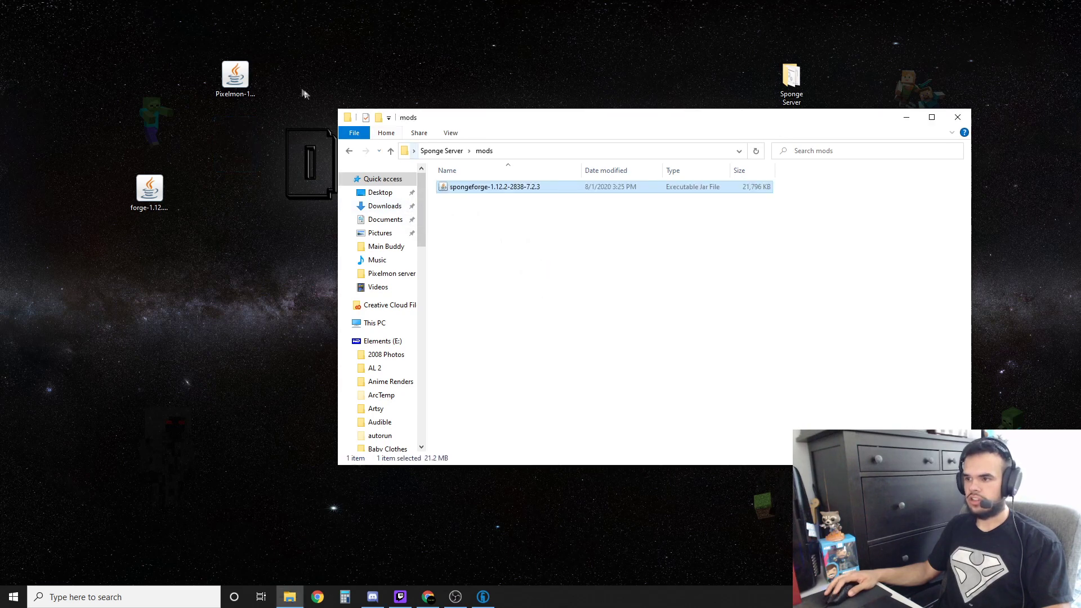
pyautogui.moveTo(235, 79); pyautogui.dragTo(549, 276)
pyautogui.click(477, 246)
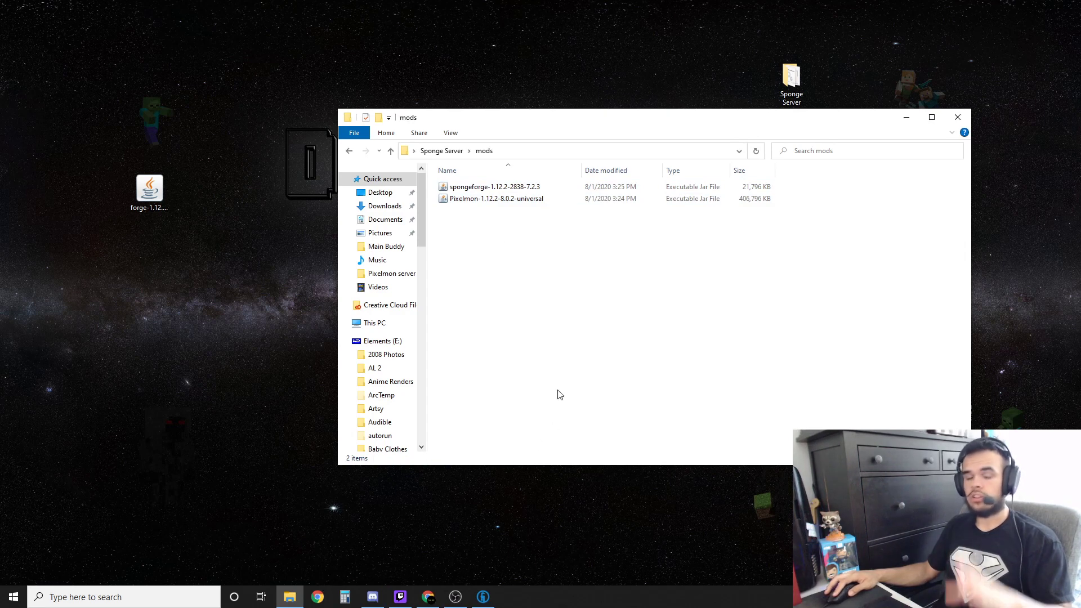
# Step: Delete the forge-1.12.2-14.23.5.2854-installer file from the desktop
pyautogui.click(149, 190)
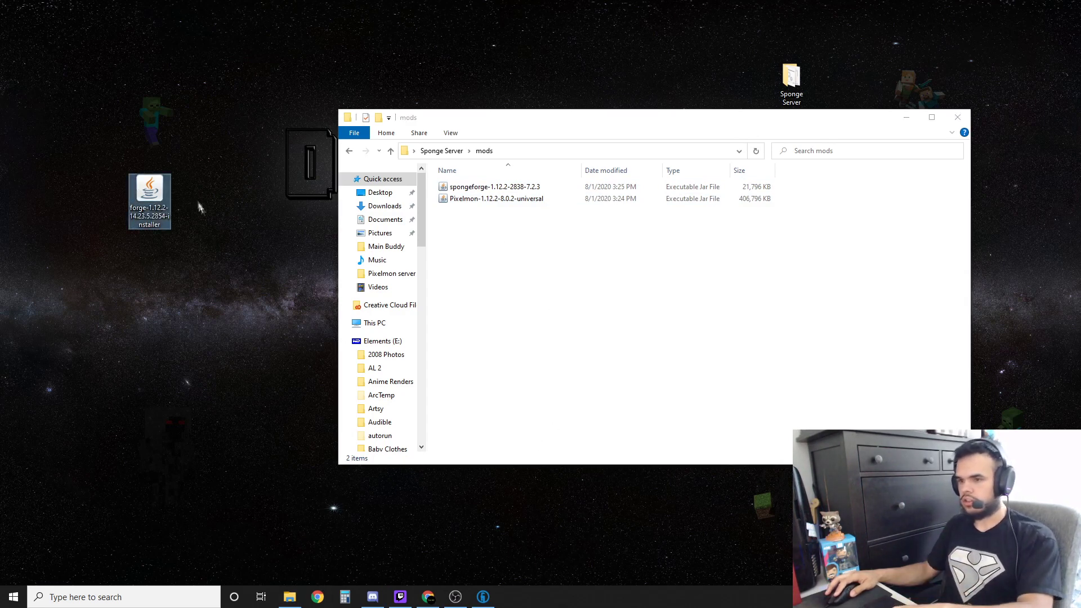
pyautogui.press('Delete')
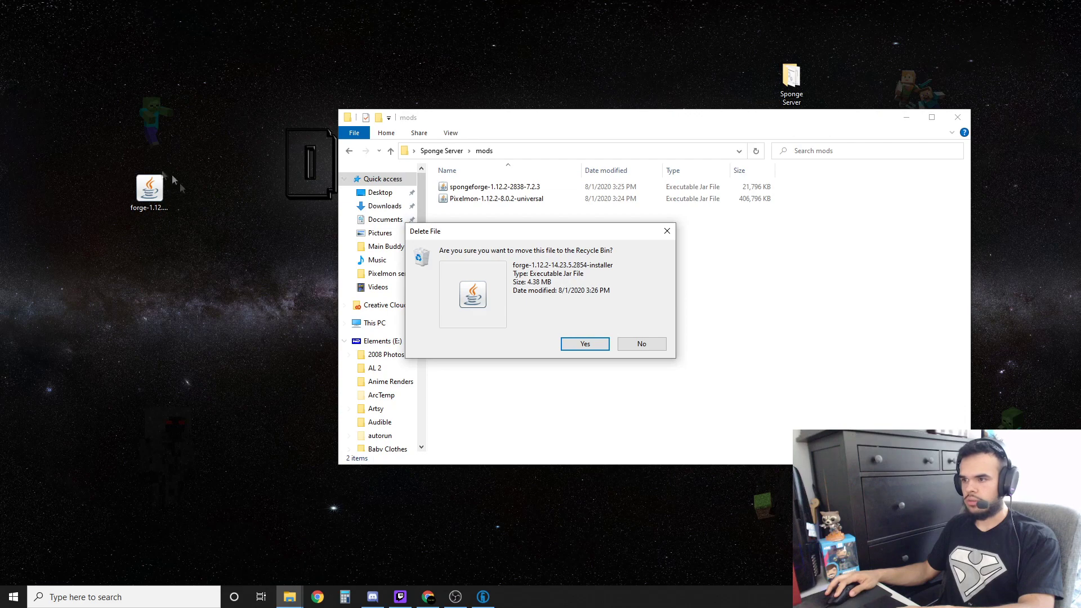
pyautogui.press('Return')
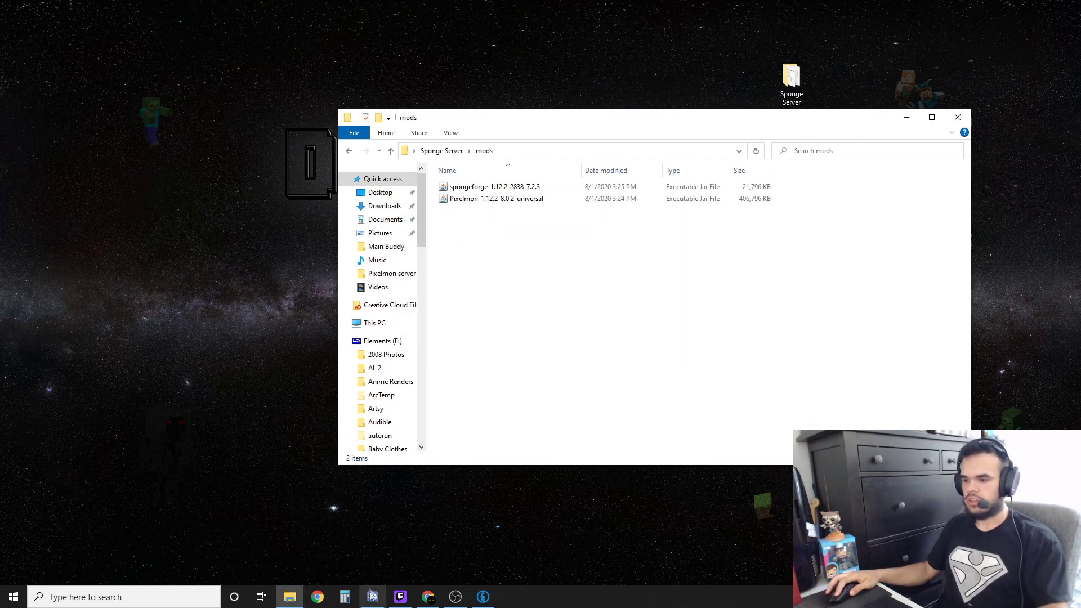
# Step: Switch to Chrome, maximize its window, and open the wiki for Pixelmon Extras 1.12.2 - 2.5.7 in a new tab
pyautogui.click(433, 594)
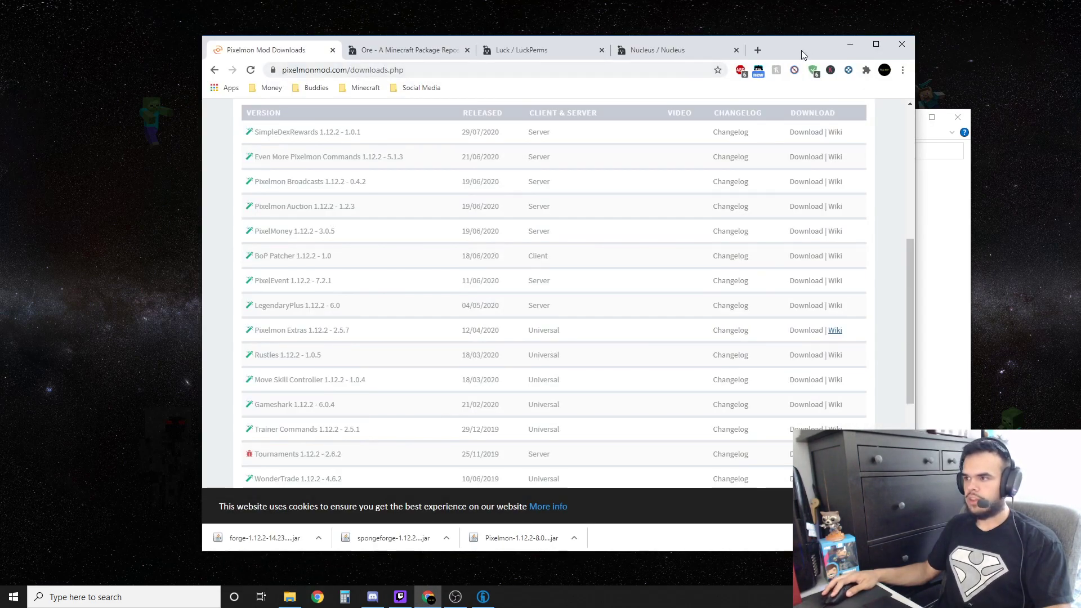
pyautogui.moveTo(801, 49); pyautogui.dragTo(741, 5)
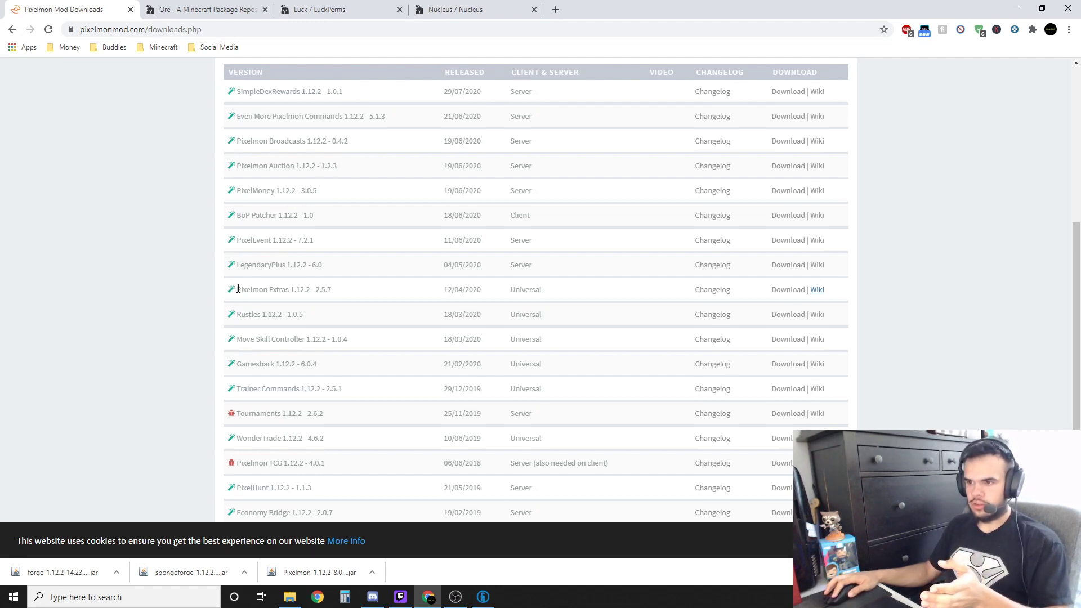
pyautogui.moveTo(237, 289); pyautogui.dragTo(389, 296)
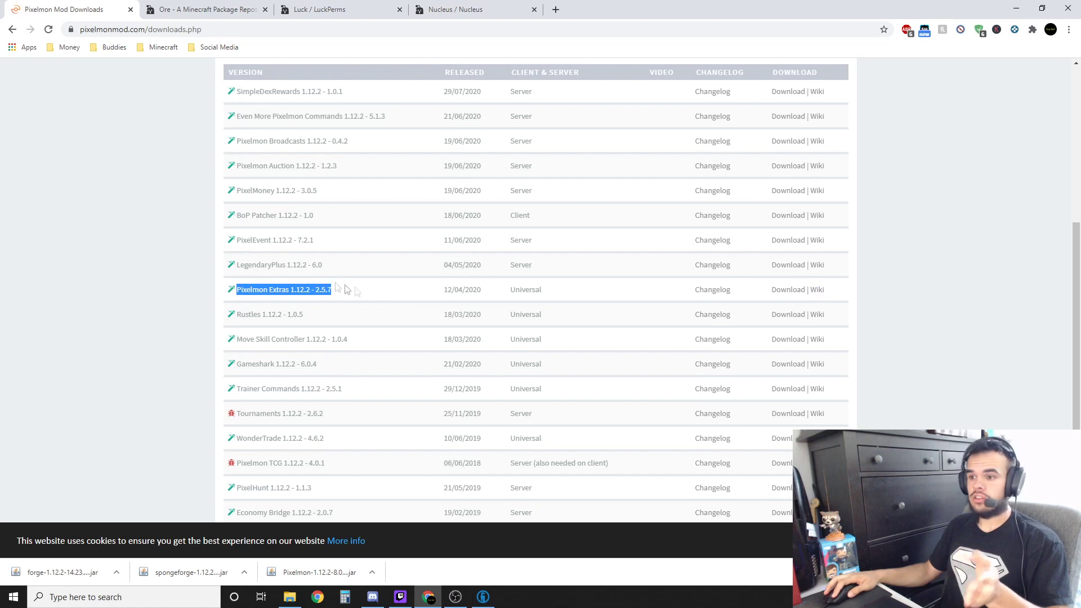
pyautogui.rightClick(816, 291)
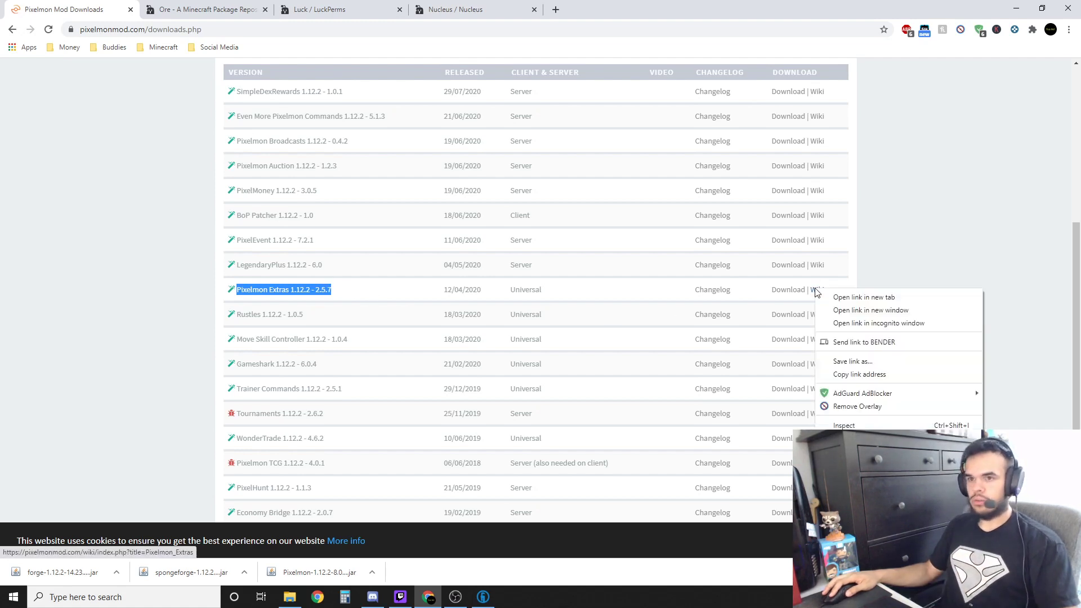
pyautogui.click(833, 295)
# Step: Download the Pixelmon Extras 1.12.2 - 2.5.7 jar and keep the flagged file
pyautogui.click(787, 289)
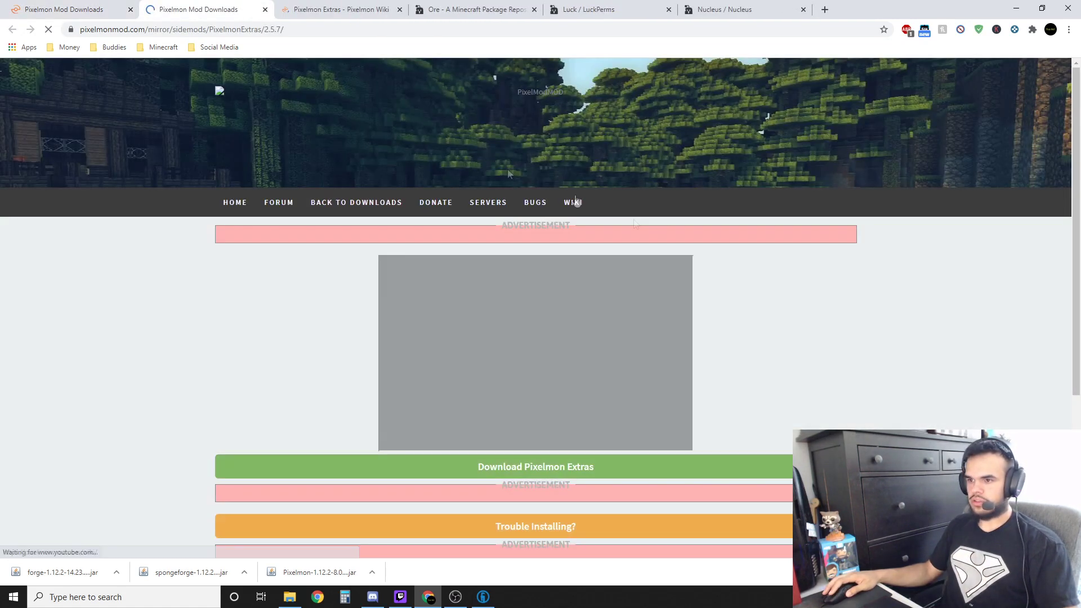
pyautogui.click(560, 465)
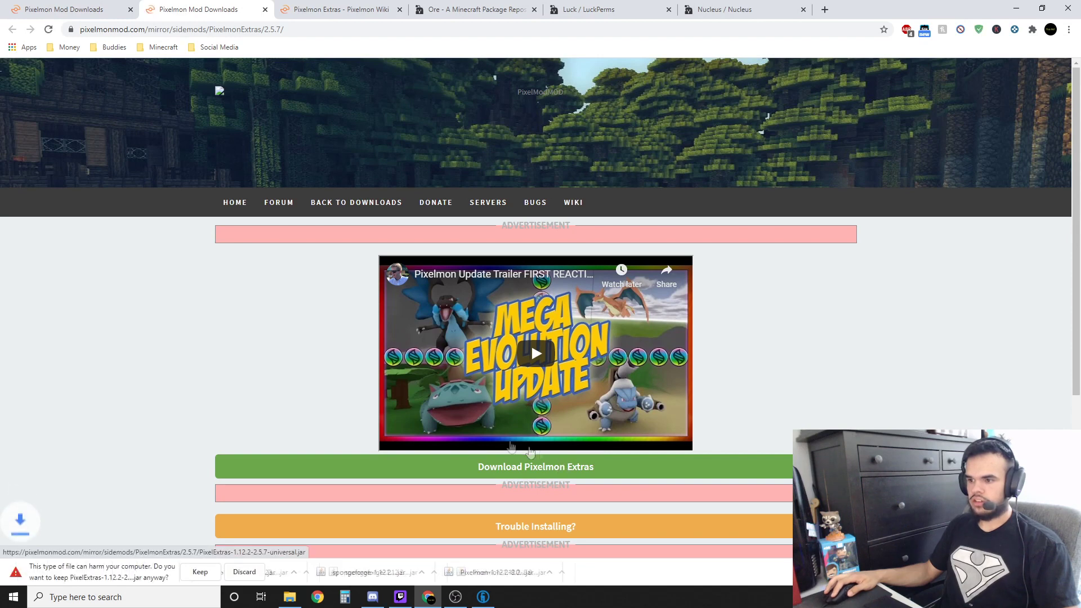
pyautogui.click(199, 572)
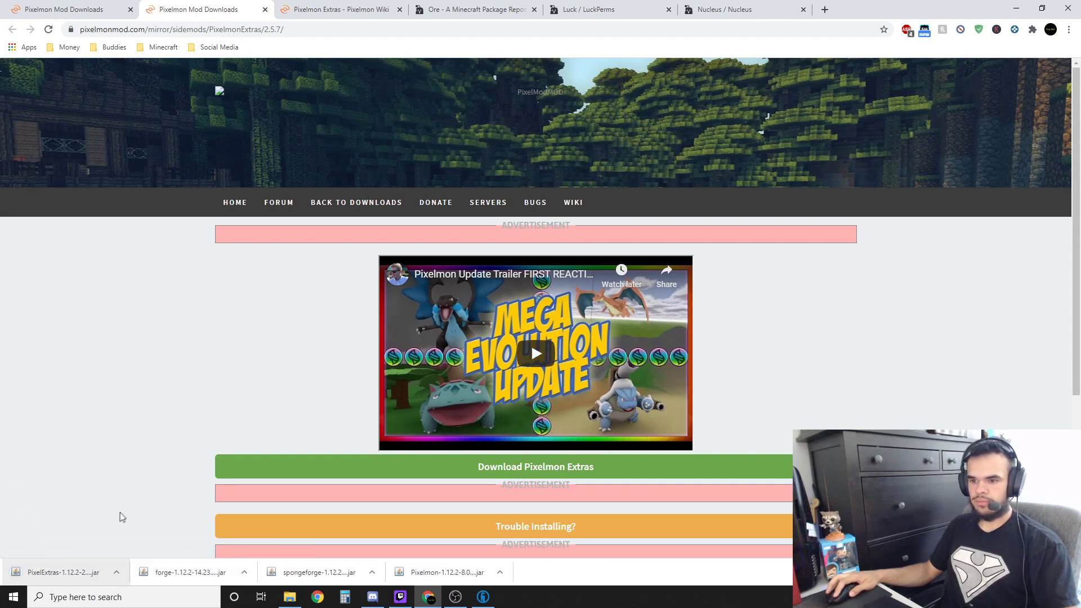
# Step: Move PixelExtras-1.12.2-2.5.7-universal from Downloads into the server's mods folder, and close the Pixelmon Extras download page
pyautogui.click(121, 572)
pyautogui.click(146, 533)
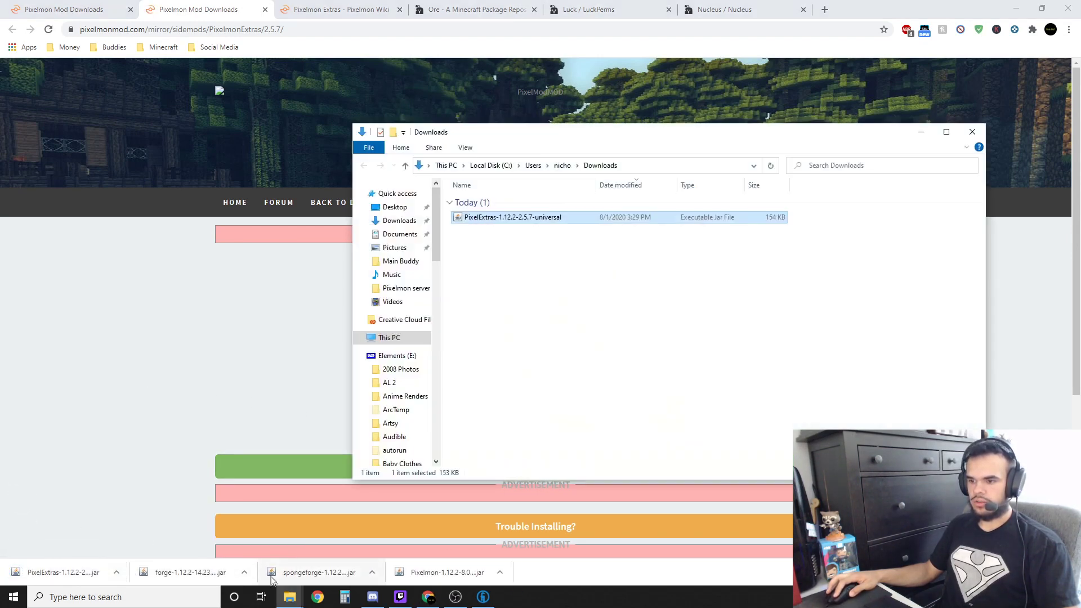
pyautogui.moveTo(290, 596)
pyautogui.click(282, 540)
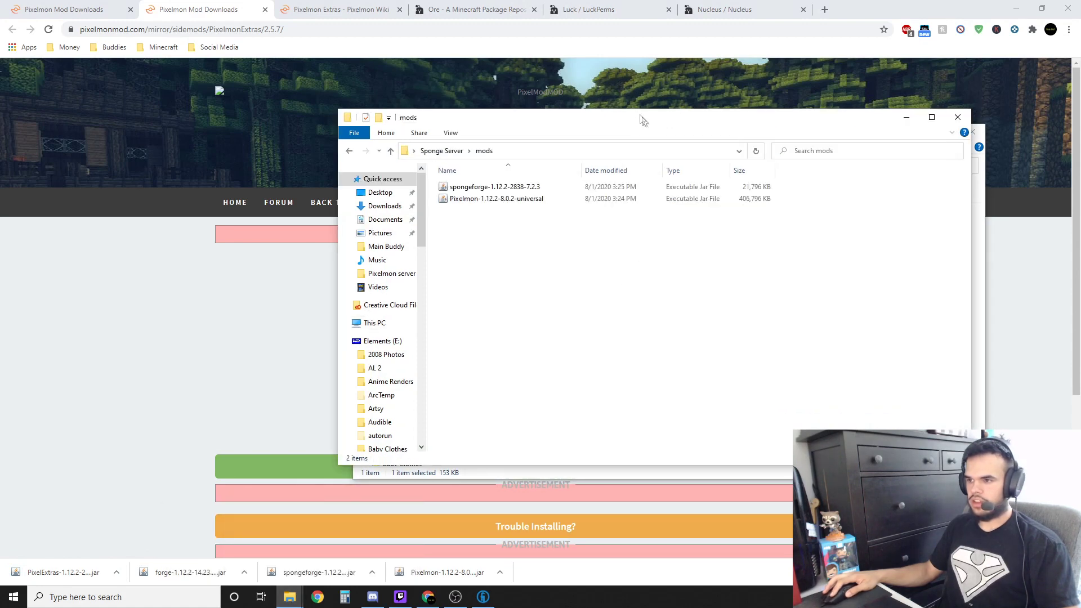
pyautogui.moveTo(640, 116); pyautogui.dragTo(350, 109)
pyautogui.click(659, 263)
pyautogui.moveTo(475, 217); pyautogui.dragTo(272, 252)
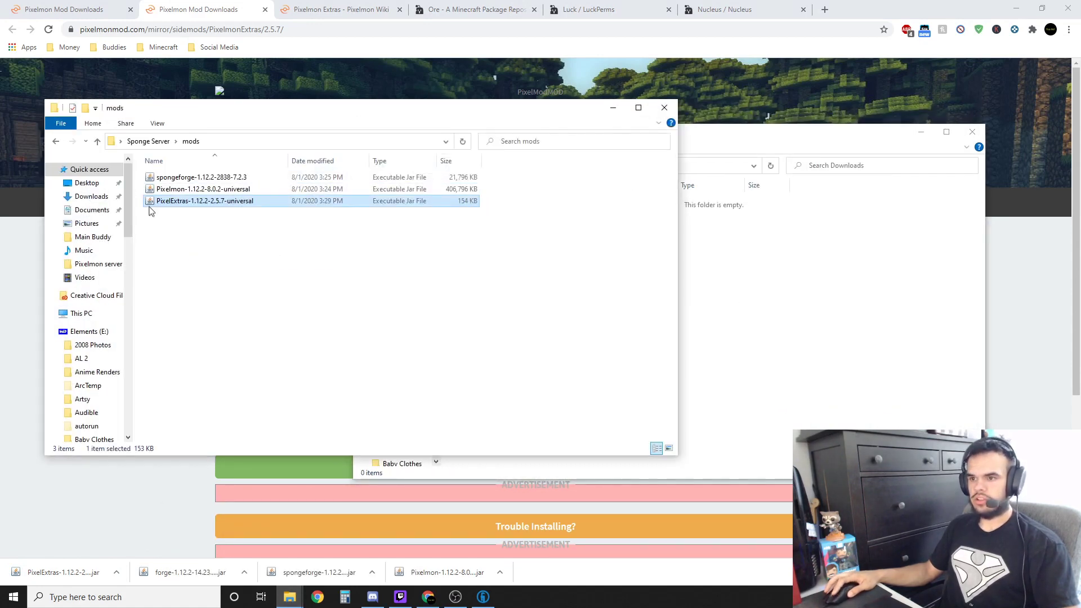
pyautogui.click(817, 338)
pyautogui.click(484, 49)
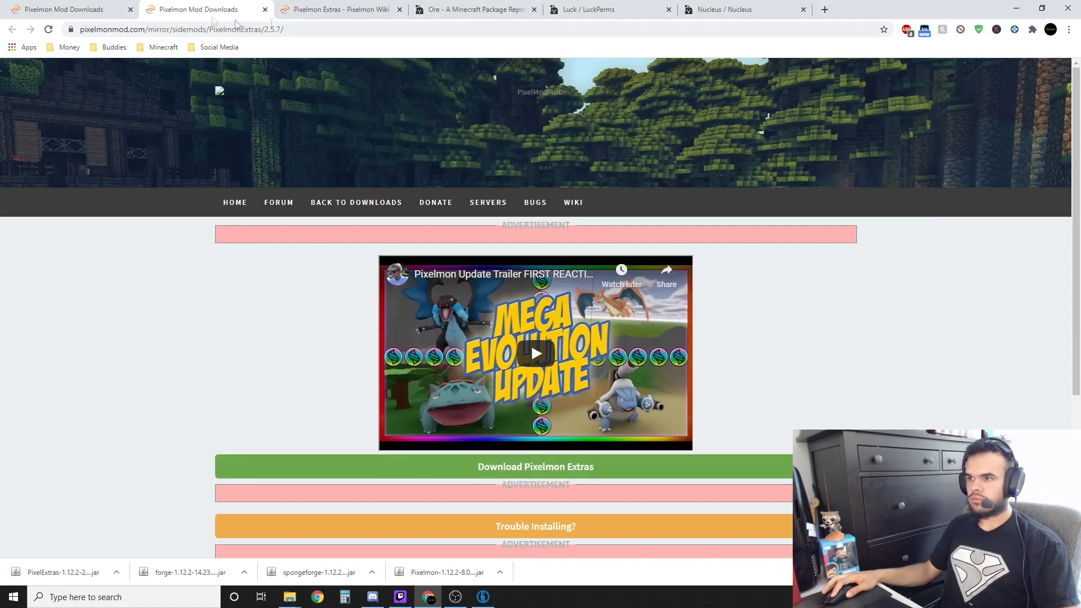
pyautogui.click(265, 9)
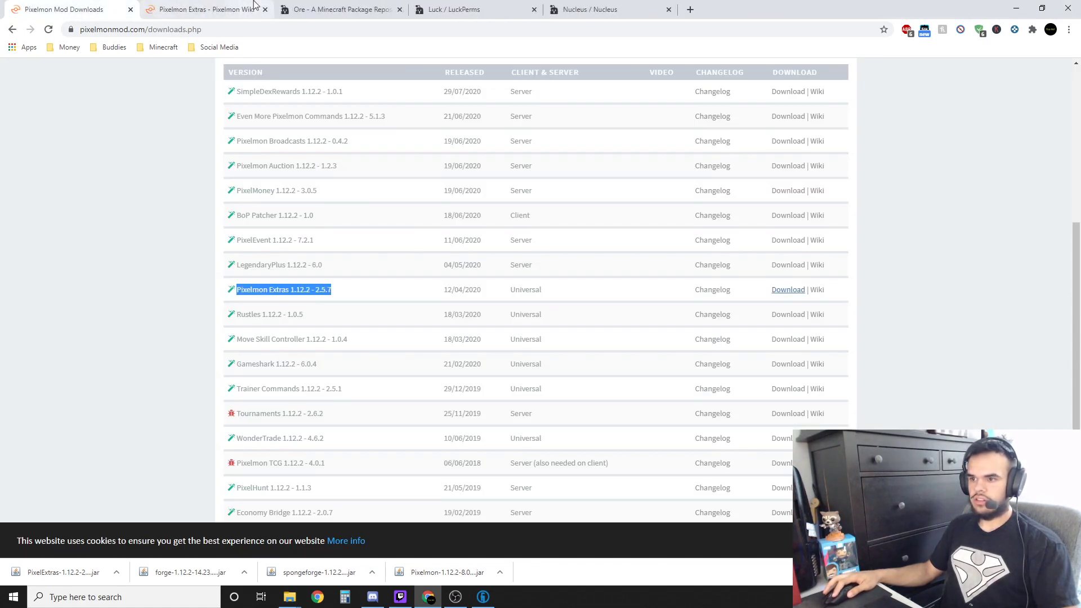
# Step: Examine the command descriptions and permission nodes on the Pixelmon Extras wiki page
pyautogui.click(197, 7)
pyautogui.scroll(-10, 529, 352)
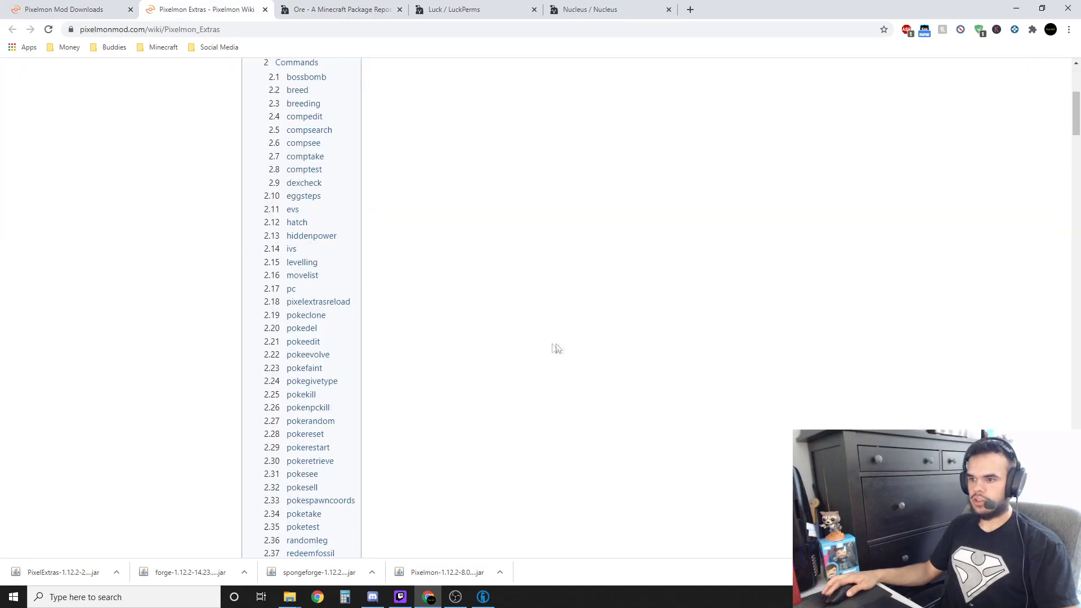
pyautogui.scroll(-8, 526, 346)
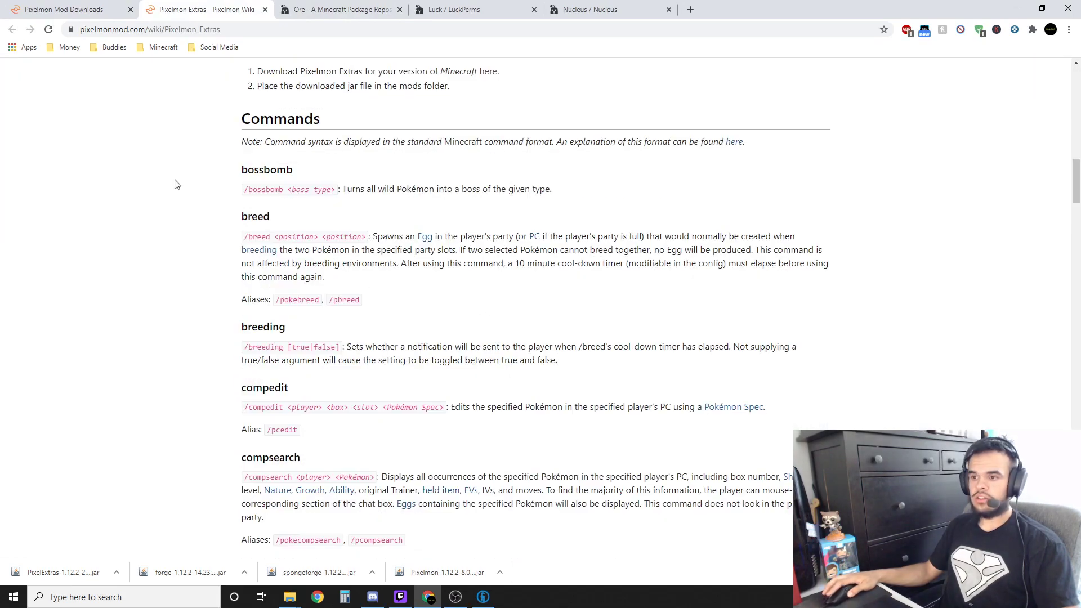
pyautogui.scroll(-3, 287, 224)
pyautogui.scroll(-8, 287, 224)
pyautogui.scroll(5, 286, 321)
pyautogui.scroll(20, 286, 321)
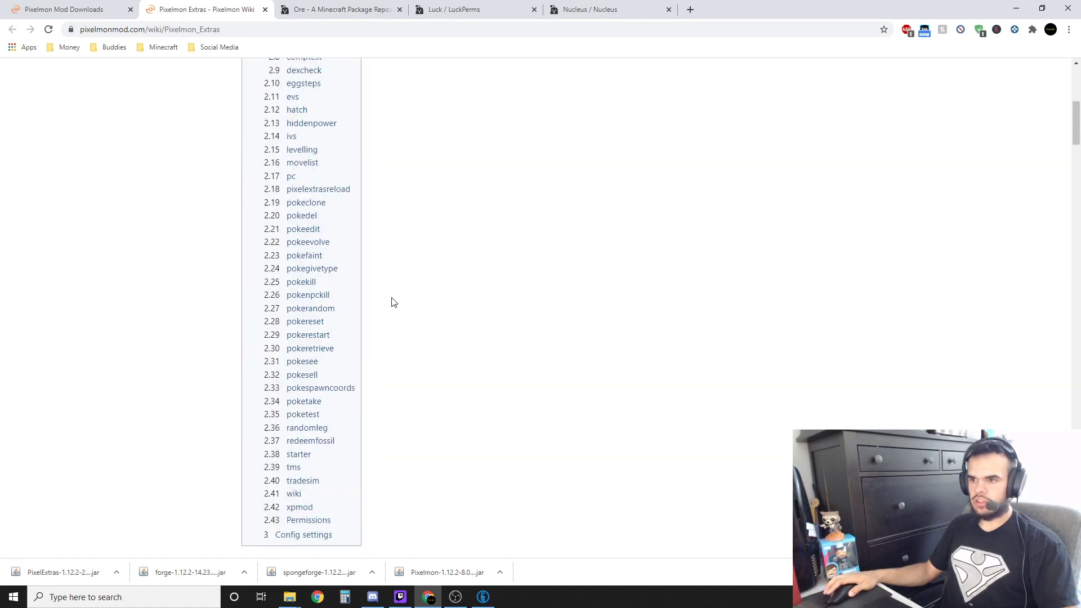
pyautogui.scroll(-20, 525, 337)
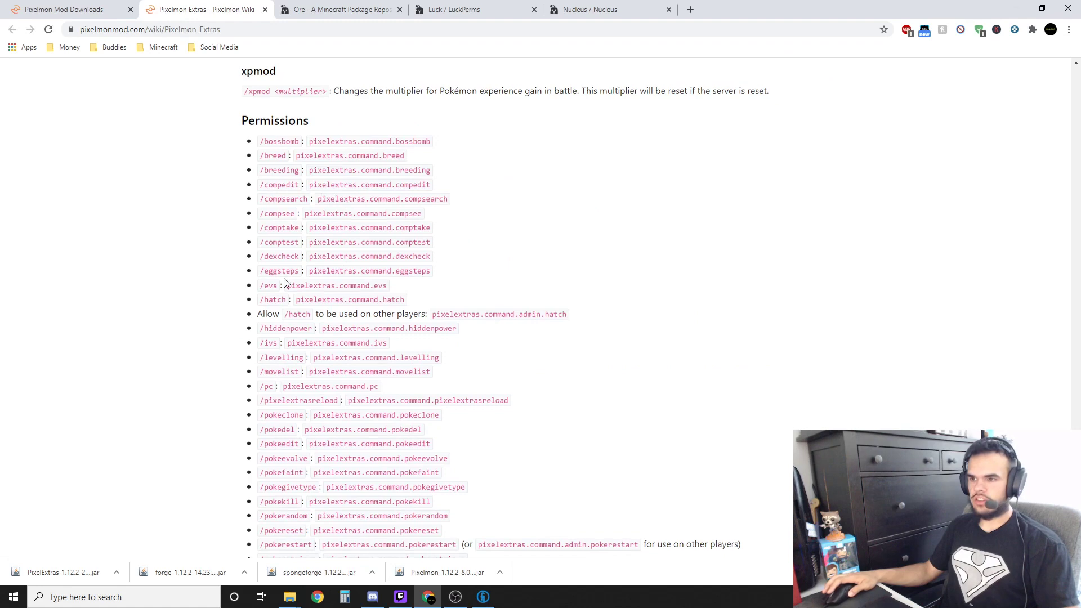
pyautogui.scroll(-3, 284, 282)
pyautogui.scroll(5, 299, 311)
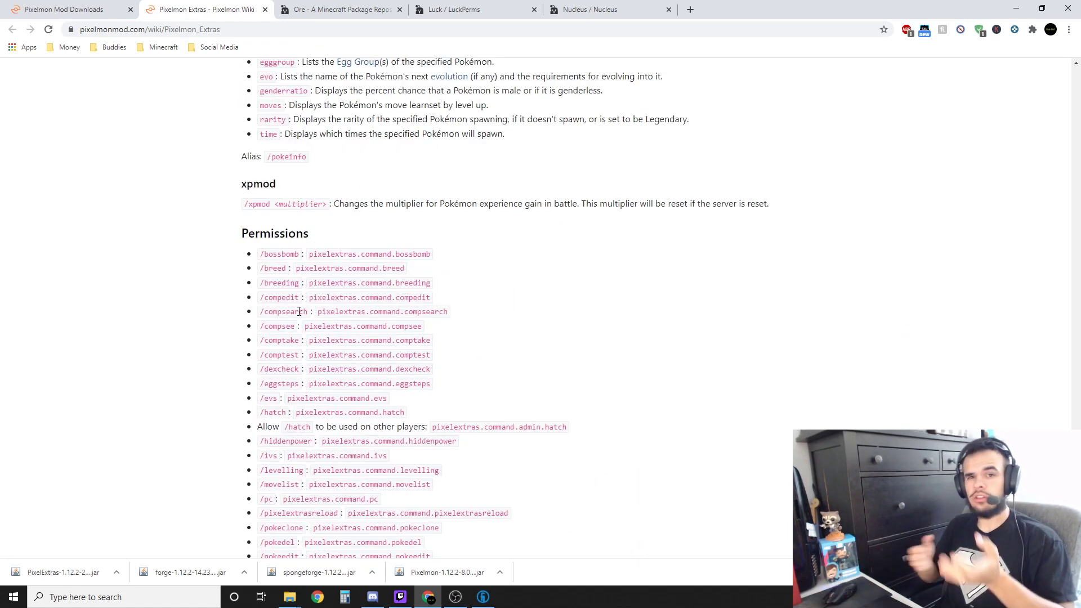
pyautogui.scroll(-3, 301, 292)
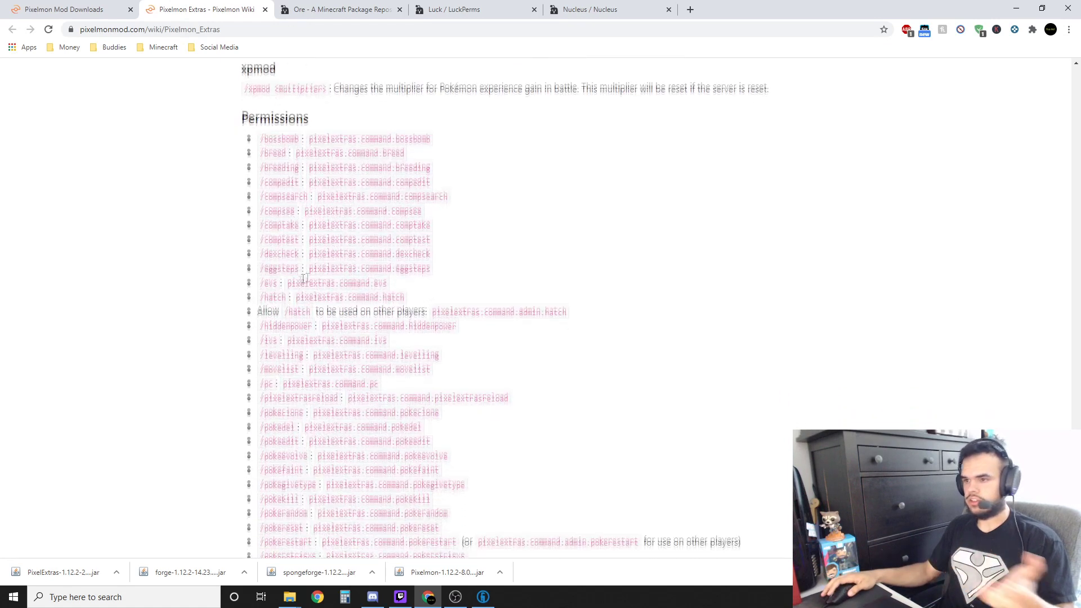
pyautogui.scroll(-1, 304, 279)
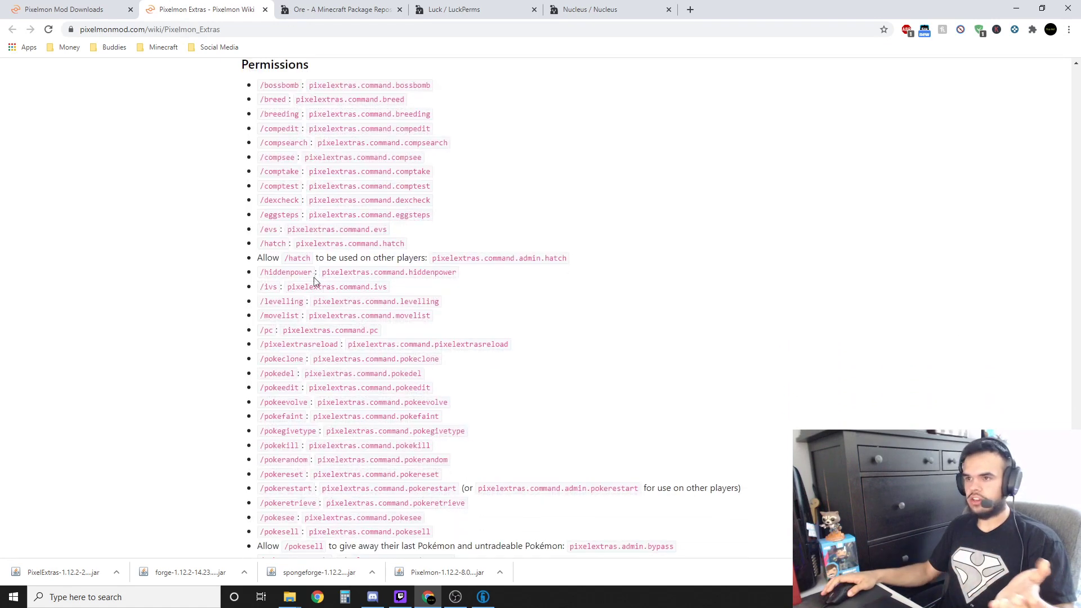
# Step: Review the Ore plugin list sorted by downloads and the LuckPerms plugin page
pyautogui.click(363, 4)
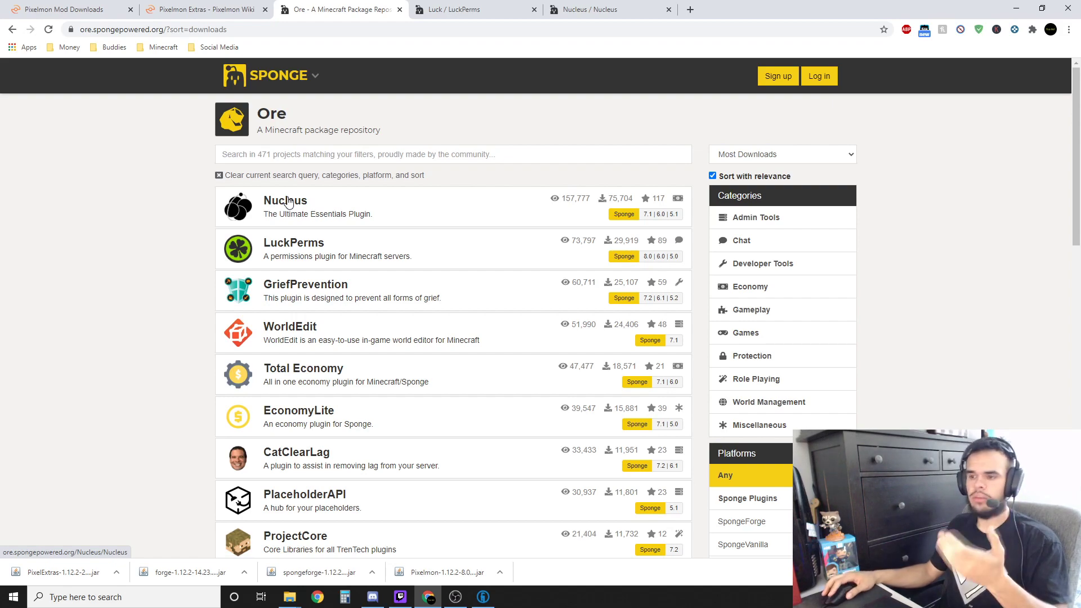
pyautogui.click(466, 10)
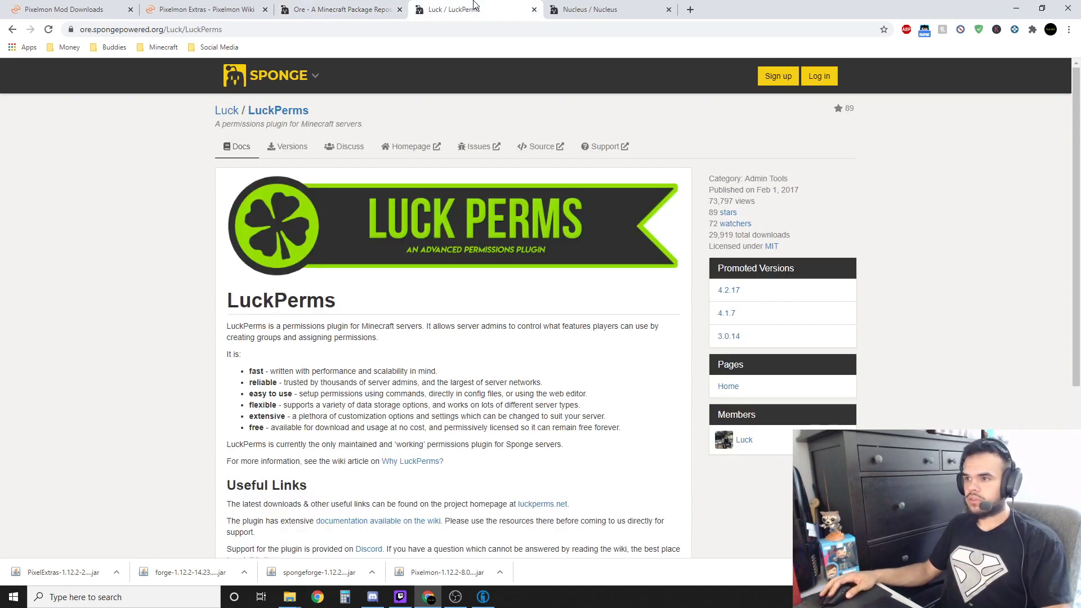
pyautogui.scroll(-2, 487, 330)
pyautogui.scroll(2, 428, 338)
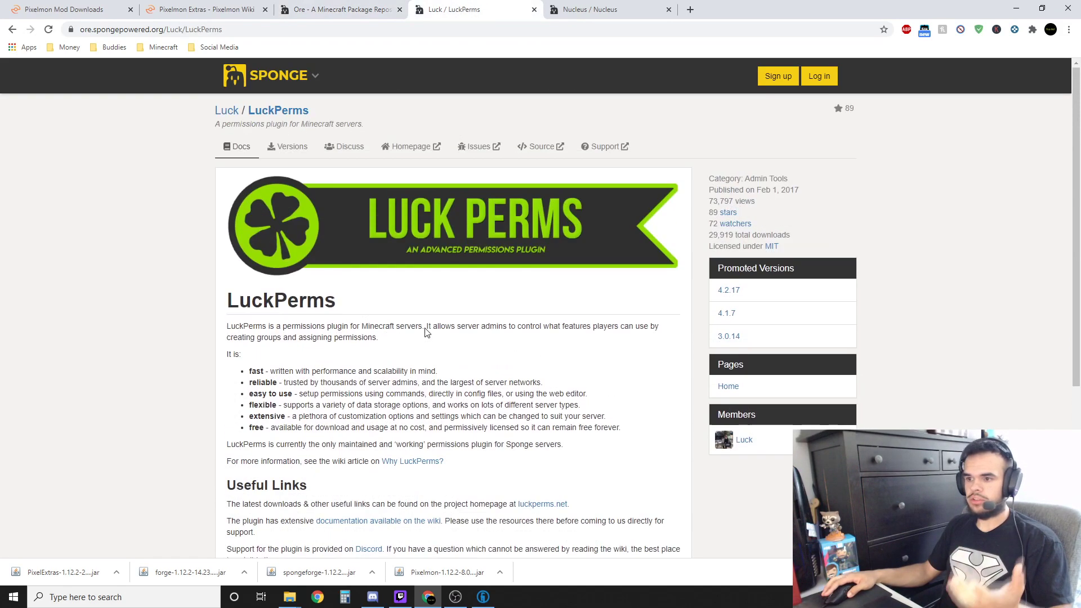